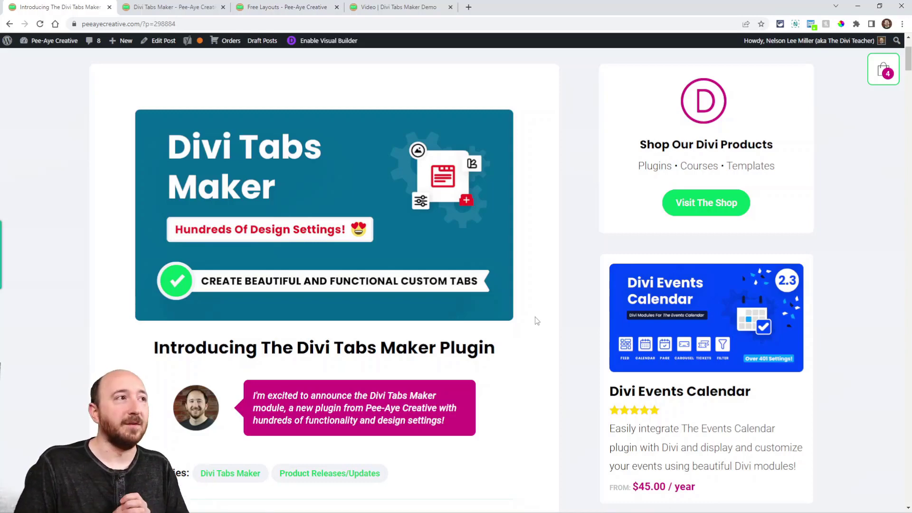
Step: Insert a Divi Tabs Maker module on the demo page by searching 'tab'
{"action": "key", "text": "ctrl+4"}
{"action": "type", "text": "tab"}
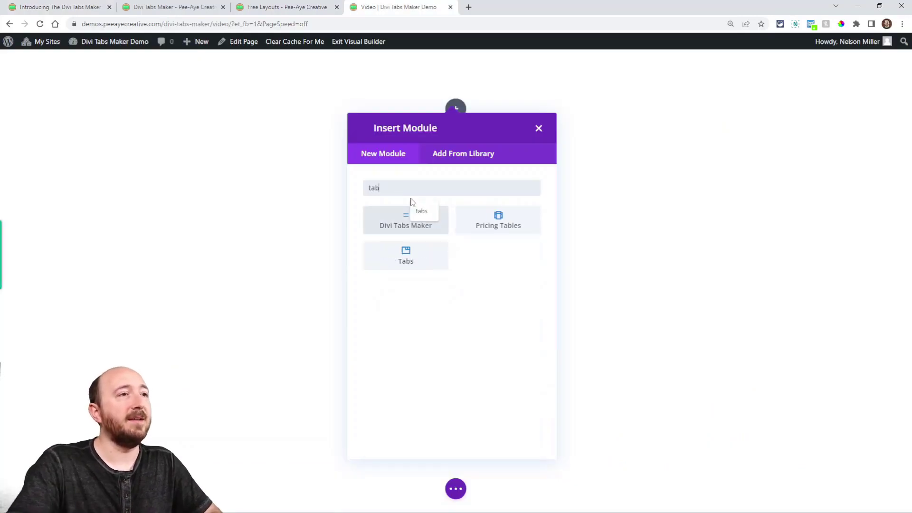
{"action": "left_click", "coordinate": [393, 228]}
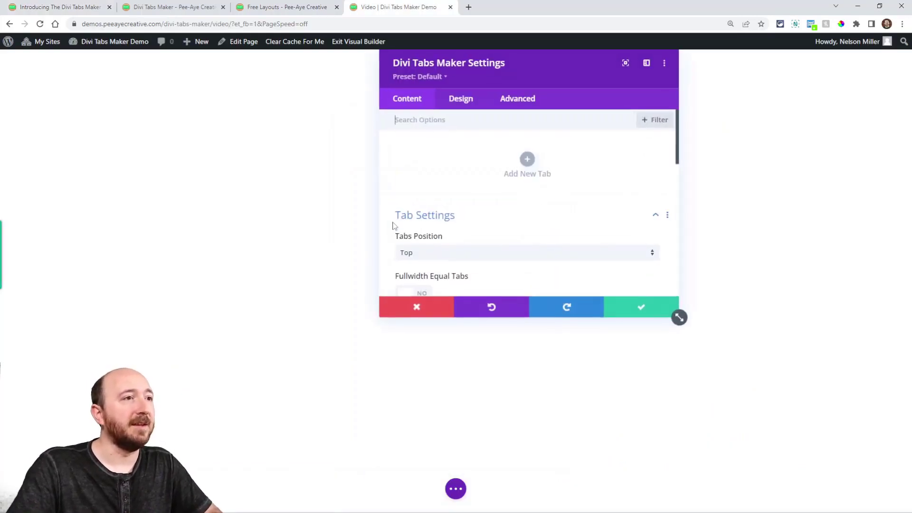
{"action": "left_click_drag", "start_coordinate": [536, 76], "coordinate": [455, 129]}
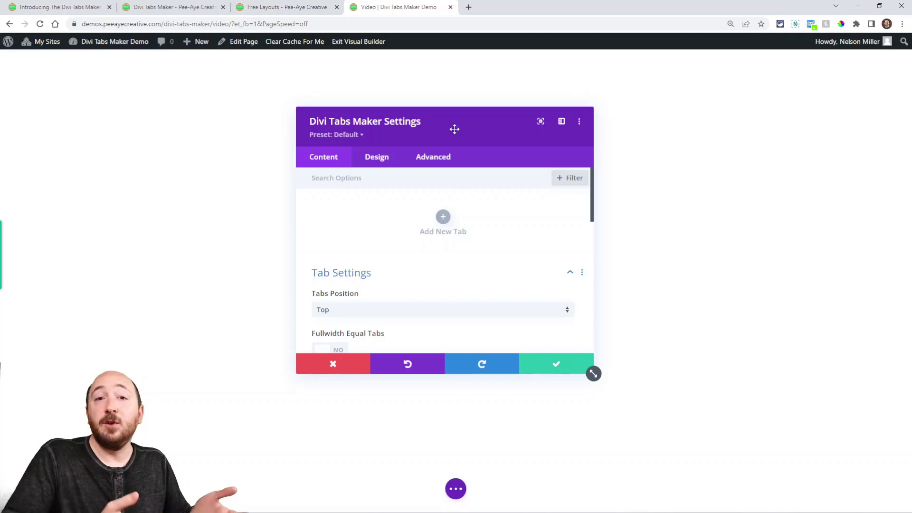
Step: Add a new tab to the module and enlarge its settings panel
{"action": "left_click", "coordinate": [444, 218]}
{"action": "left_click_drag", "start_coordinate": [456, 134], "coordinate": [566, 137]}
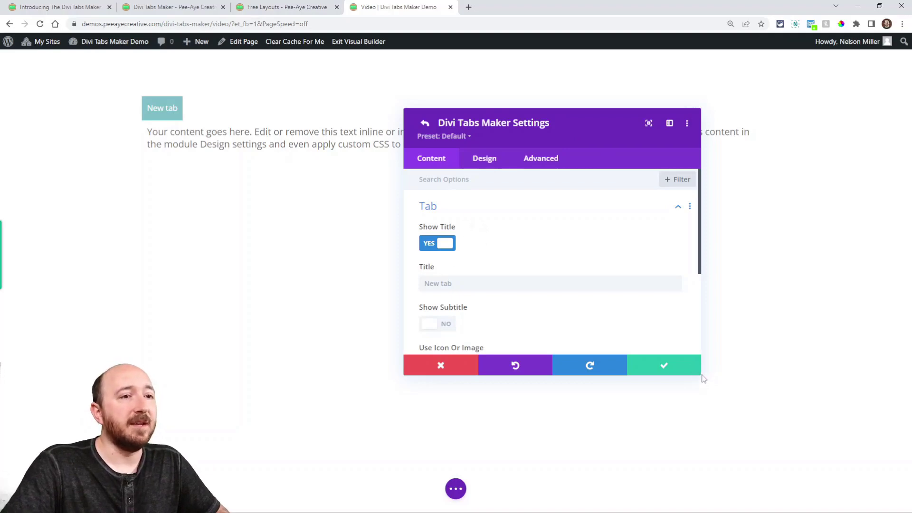
{"action": "left_click_drag", "start_coordinate": [701, 376], "coordinate": [676, 432]}
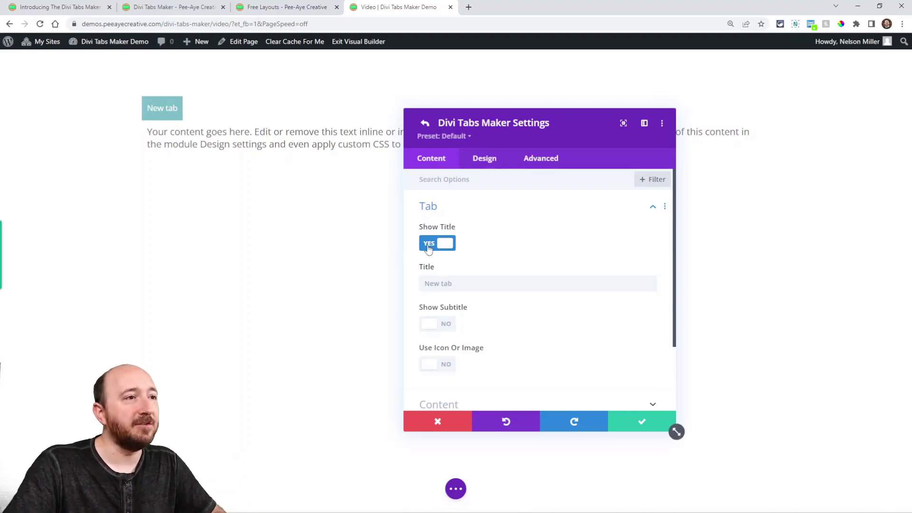
Step: Title the tab 'My Title Here' and turn on its subtitle
{"action": "left_click", "coordinate": [435, 286]}
{"action": "type", "text": "My Title Here"}
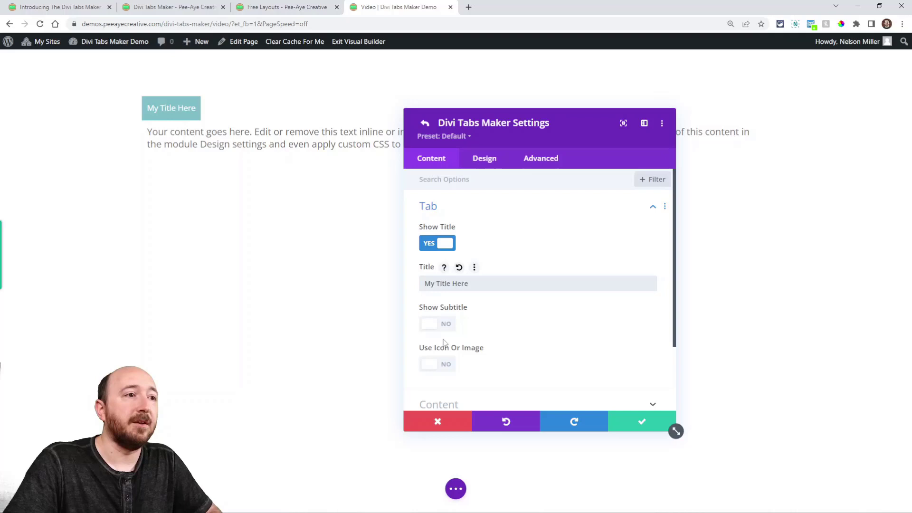
{"action": "left_click", "coordinate": [430, 325]}
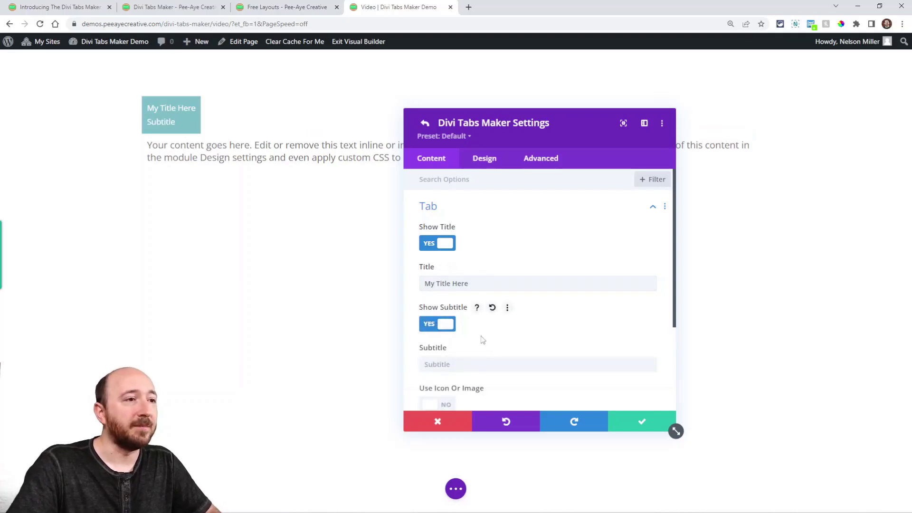
{"action": "scroll", "coordinate": [464, 314], "scroll_direction": "down", "scroll_amount": 3}
Step: Give the tab a circled right-arrow icon, keeping Icon rather than Image
{"action": "left_click", "coordinate": [433, 279]}
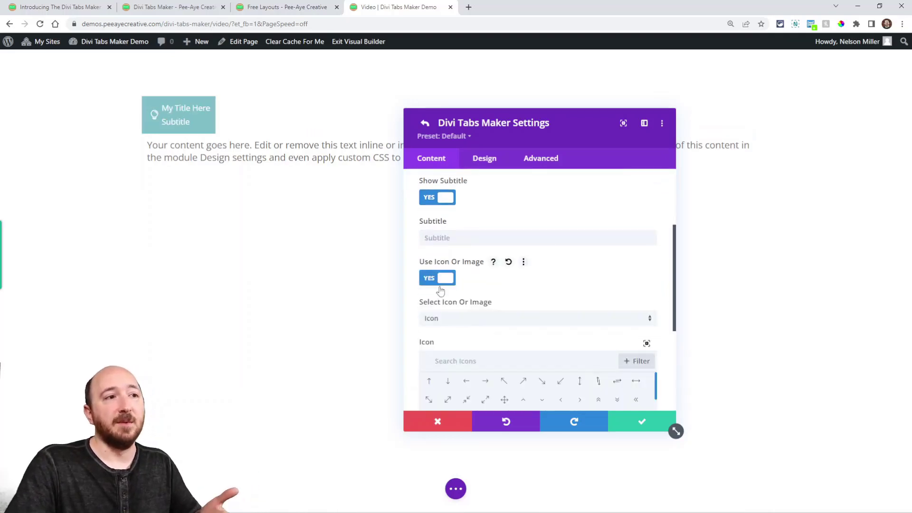
{"action": "scroll", "coordinate": [475, 309], "scroll_direction": "down", "scroll_amount": 2}
{"action": "left_click", "coordinate": [504, 323]}
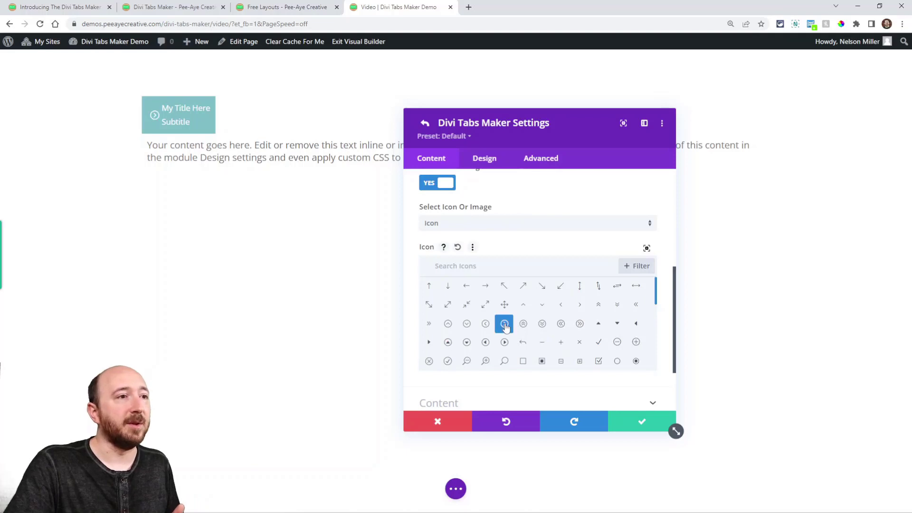
{"action": "left_click", "coordinate": [453, 226]}
{"action": "left_click", "coordinate": [452, 252]}
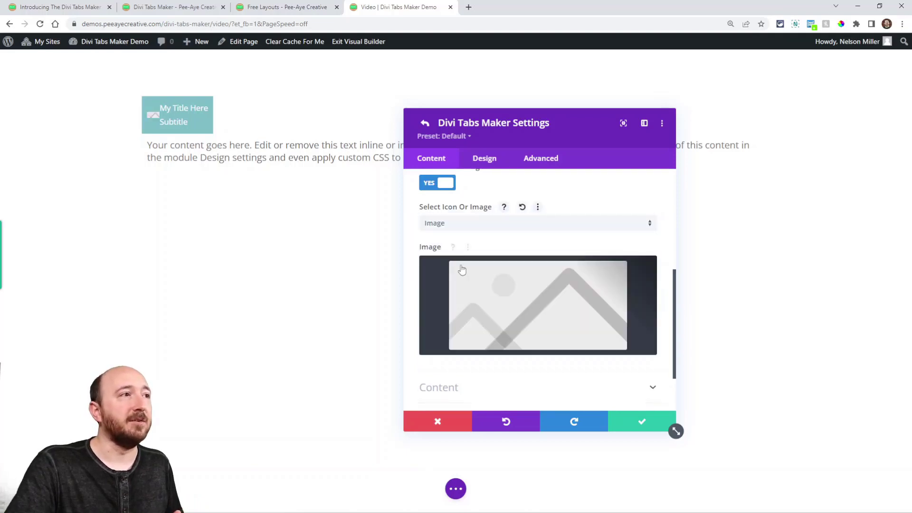
{"action": "left_click", "coordinate": [481, 227]}
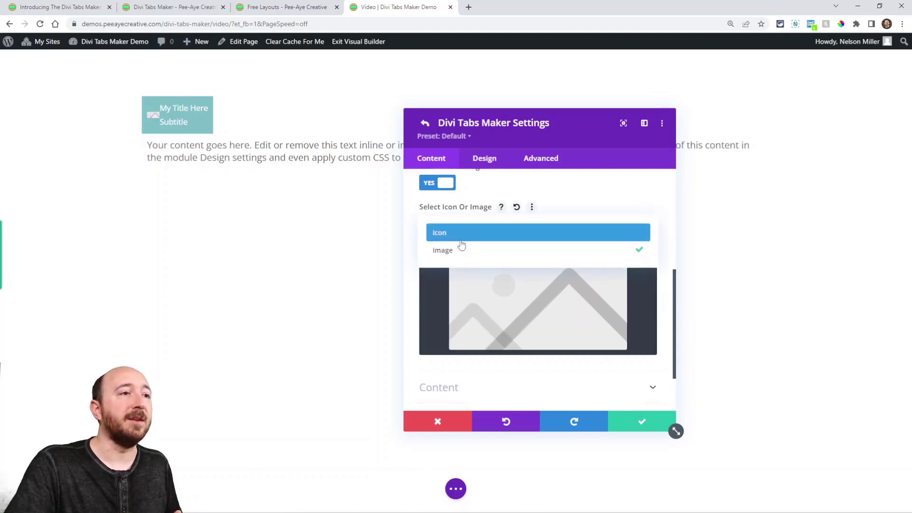
{"action": "left_click", "coordinate": [437, 233]}
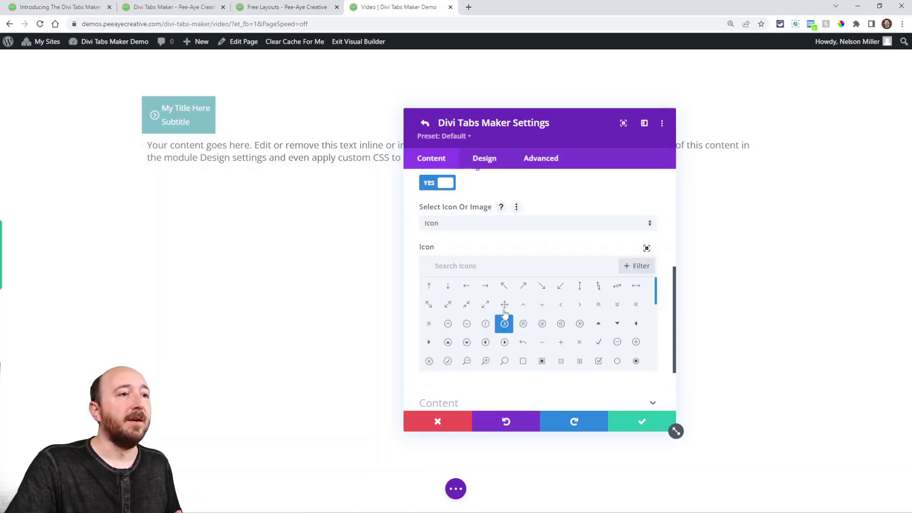
{"action": "left_click", "coordinate": [475, 161]}
Step: Set Icon Placement to Top and Icon Alignment to left, then go back to the tab list
{"action": "left_click", "coordinate": [448, 207]}
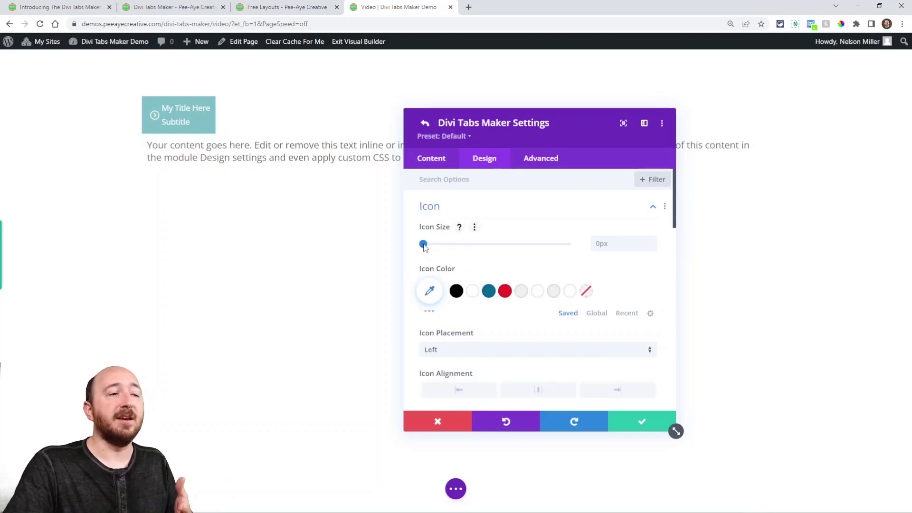
{"action": "scroll", "coordinate": [485, 308], "scroll_direction": "down", "scroll_amount": 1}
{"action": "left_click", "coordinate": [450, 303]}
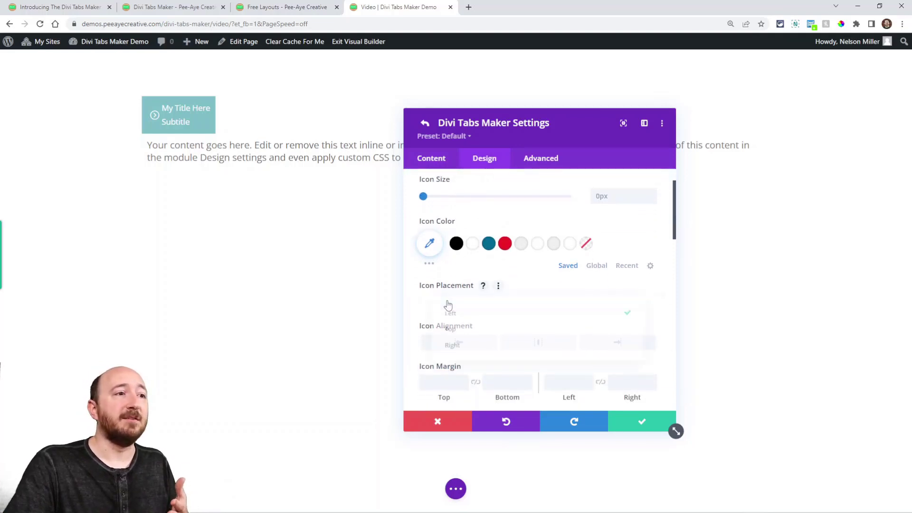
{"action": "left_click", "coordinate": [446, 329]}
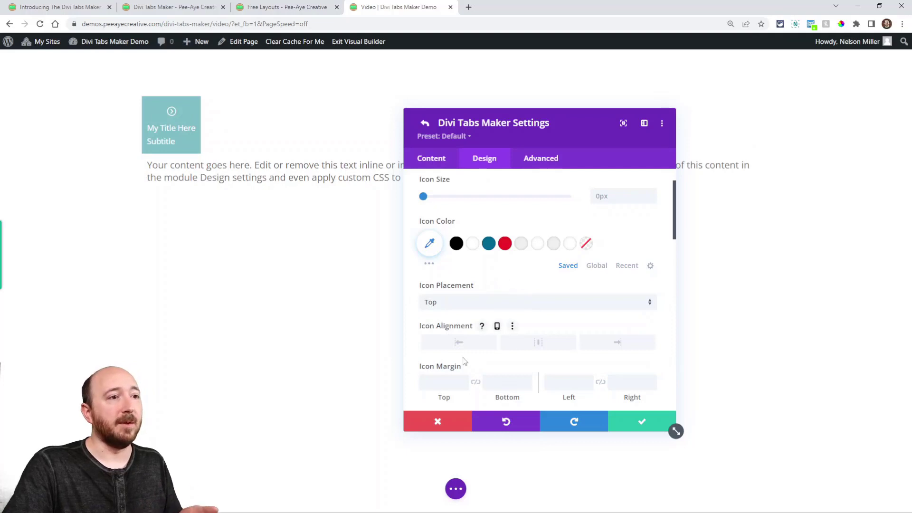
{"action": "left_click", "coordinate": [459, 343]}
{"action": "left_click", "coordinate": [607, 344]}
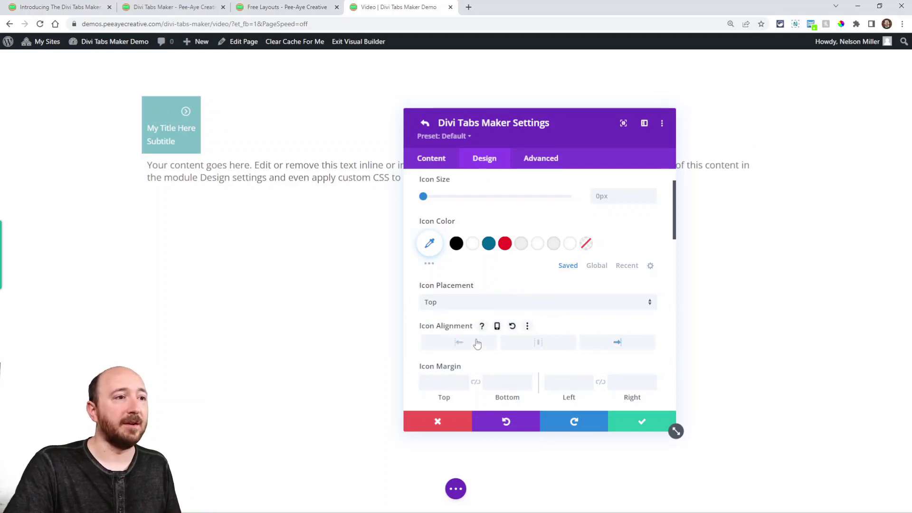
{"action": "left_click", "coordinate": [470, 341]}
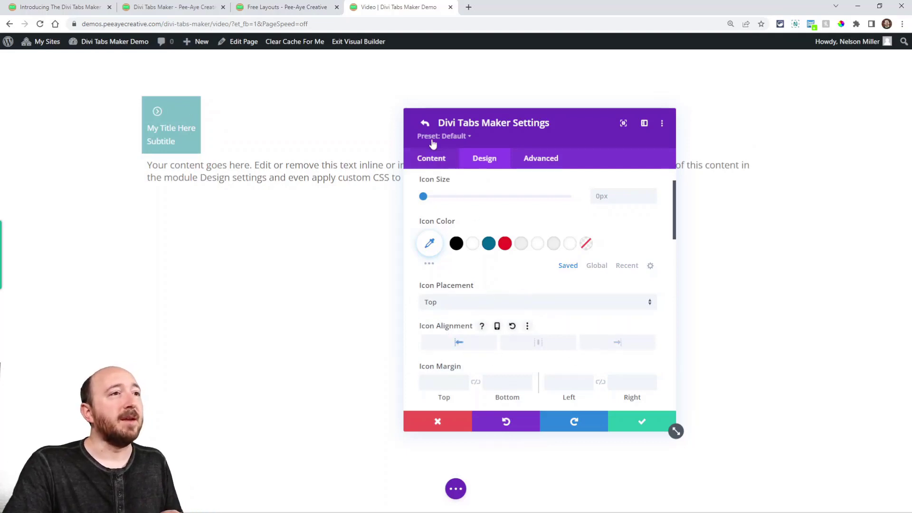
{"action": "left_click", "coordinate": [424, 123]}
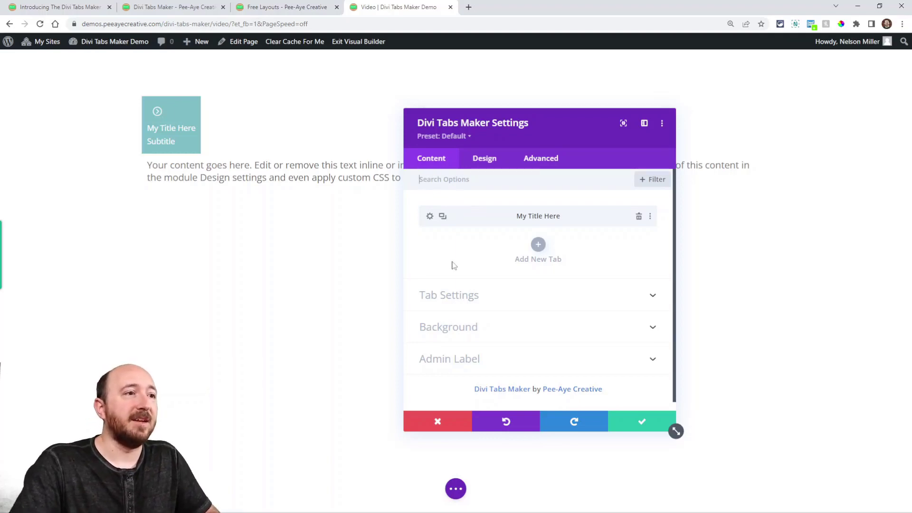
Step: Review the Active Tab and Inactive Tabs styling, then switch Show Active Tab Pointer to Yes
{"action": "left_click", "coordinate": [438, 299]}
{"action": "scroll", "coordinate": [468, 247], "scroll_direction": "up", "scroll_amount": 3}
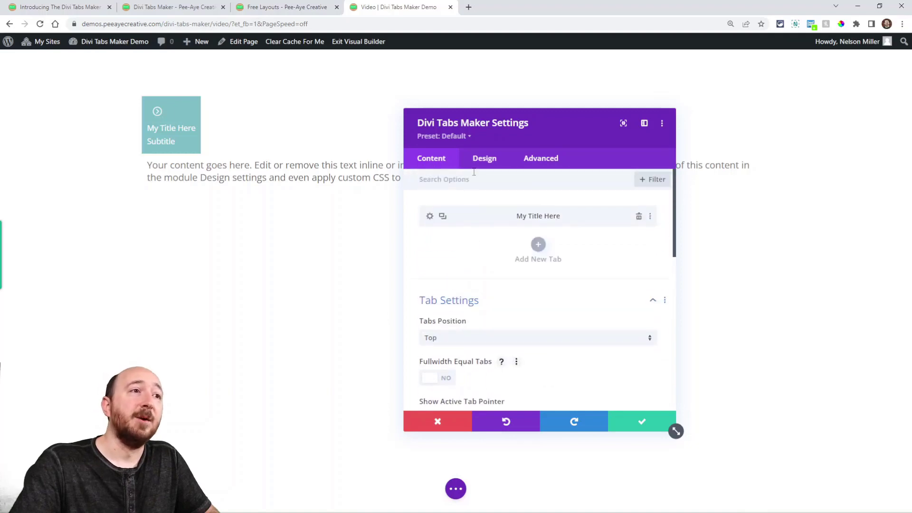
{"action": "left_click", "coordinate": [477, 164]}
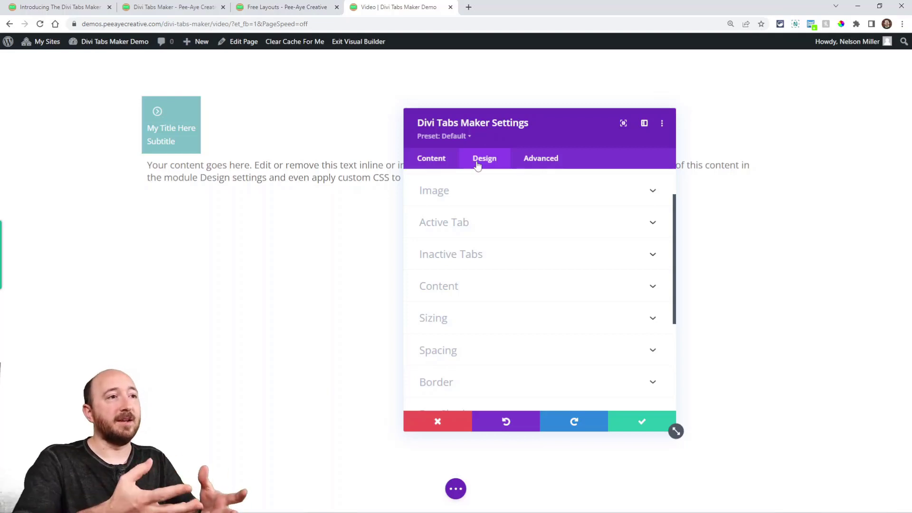
{"action": "left_click", "coordinate": [462, 221]}
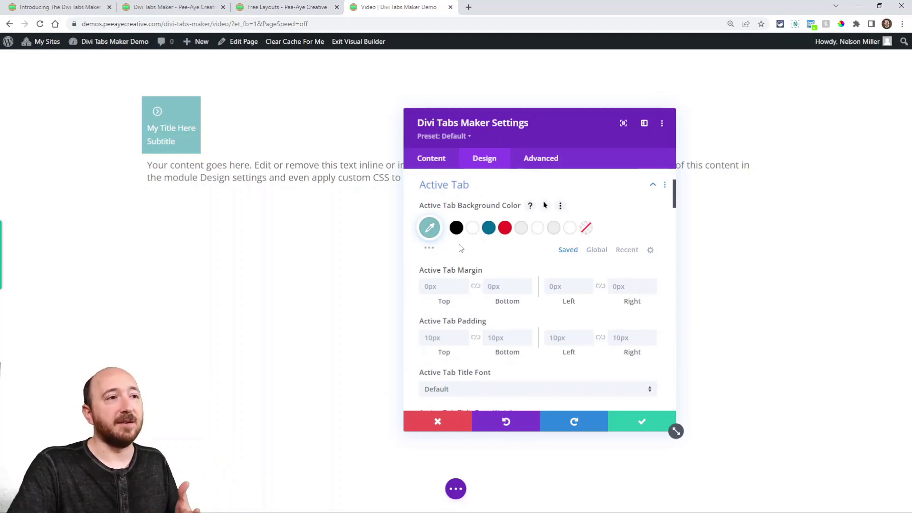
{"action": "left_click", "coordinate": [457, 185]}
{"action": "left_click", "coordinate": [455, 213]}
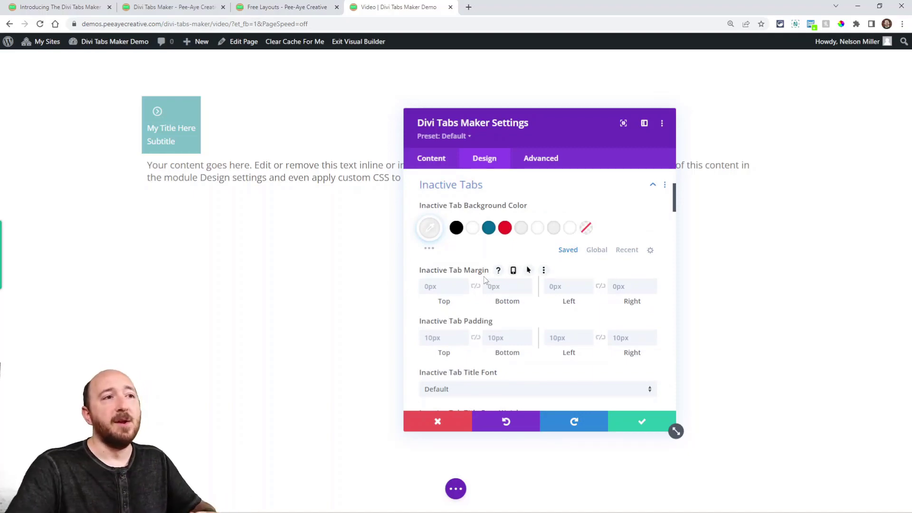
{"action": "scroll", "coordinate": [487, 280], "scroll_direction": "up", "scroll_amount": 5}
{"action": "left_click", "coordinate": [432, 159]}
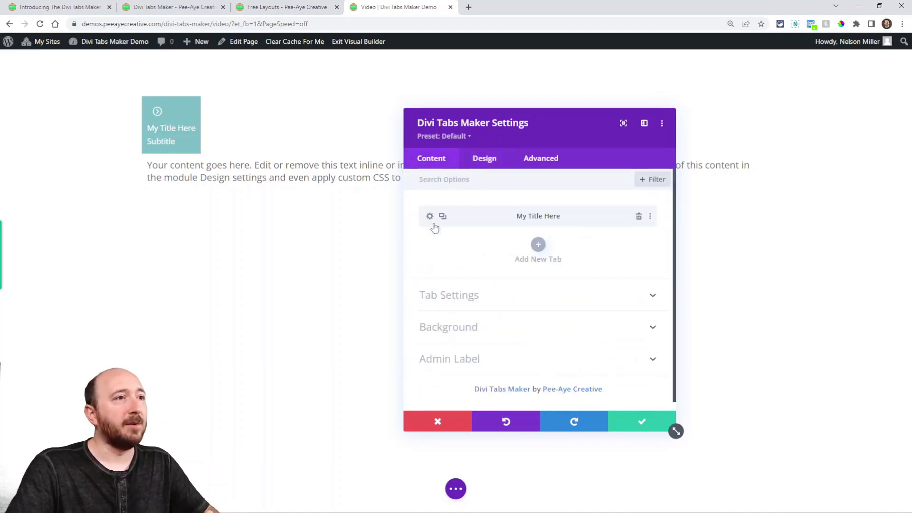
{"action": "left_click", "coordinate": [444, 295]}
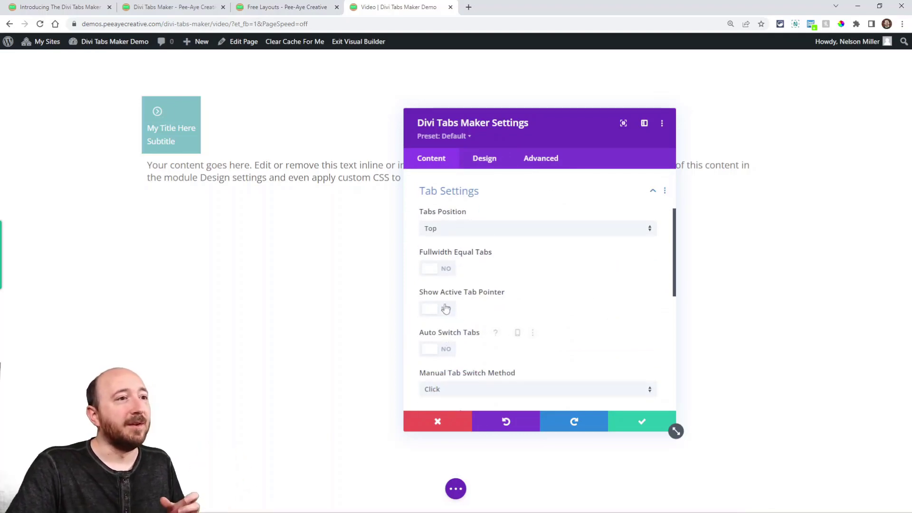
{"action": "left_click", "coordinate": [446, 309]}
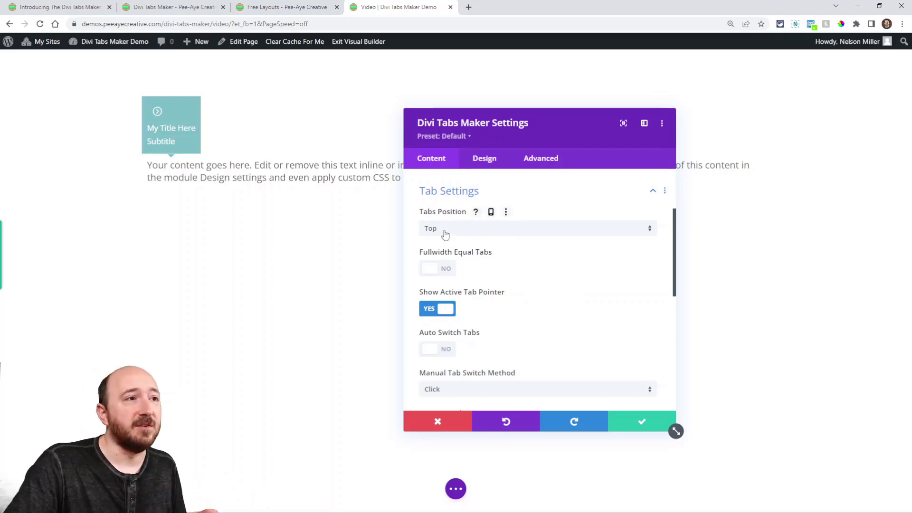
Step: Duplicate the first tab twice to make three tabs
{"action": "left_click", "coordinate": [445, 234]}
{"action": "left_click", "coordinate": [445, 256]}
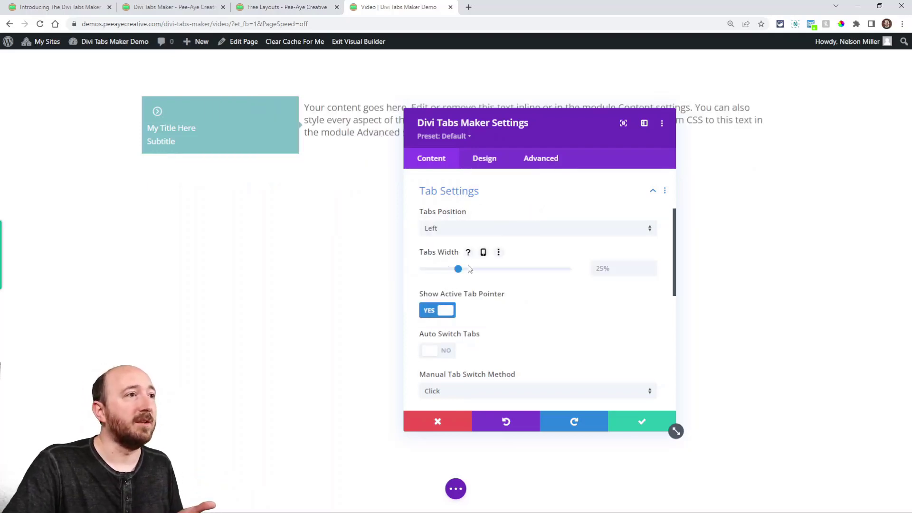
{"action": "scroll", "coordinate": [466, 254], "scroll_direction": "up", "scroll_amount": 3}
{"action": "left_click", "coordinate": [443, 216]}
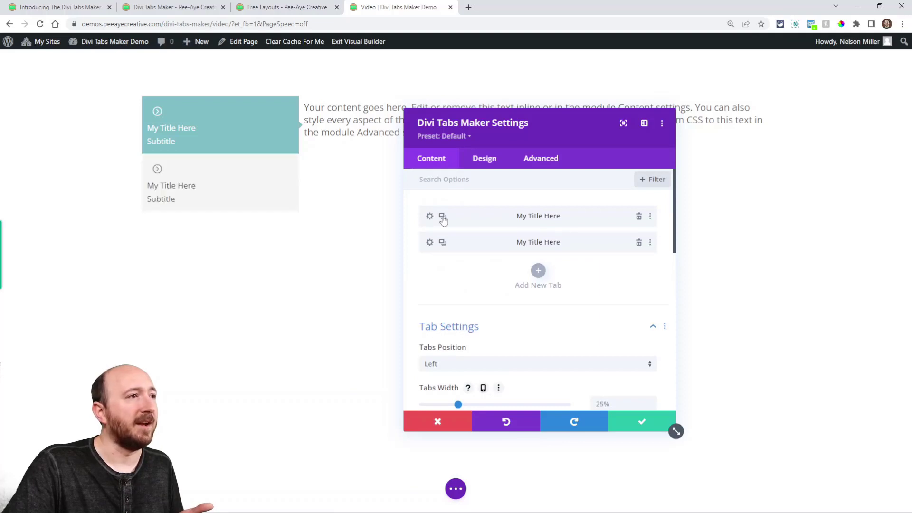
{"action": "left_click", "coordinate": [442, 216]}
Step: Set Tabs Position to Top and Fullwidth Equal Tabs to Yes
{"action": "scroll", "coordinate": [496, 271], "scroll_direction": "down", "scroll_amount": 2}
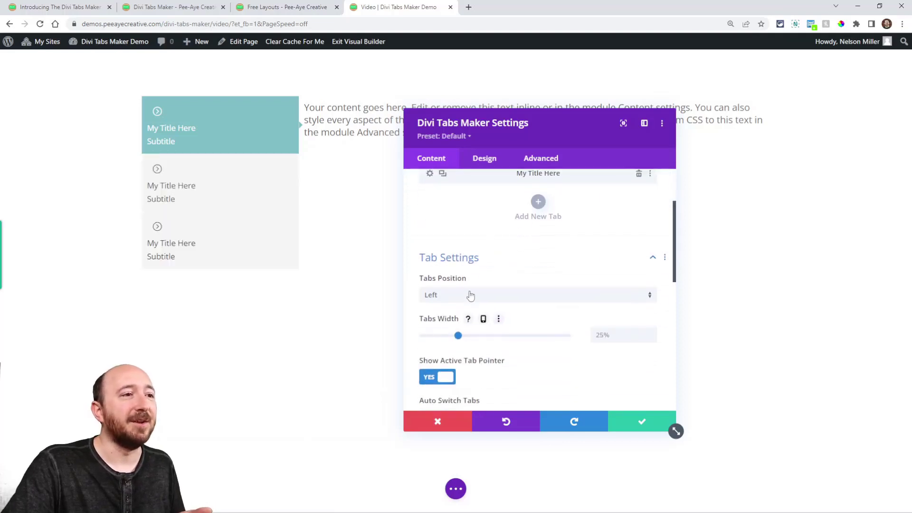
{"action": "left_click", "coordinate": [462, 295]}
{"action": "left_click", "coordinate": [451, 305]}
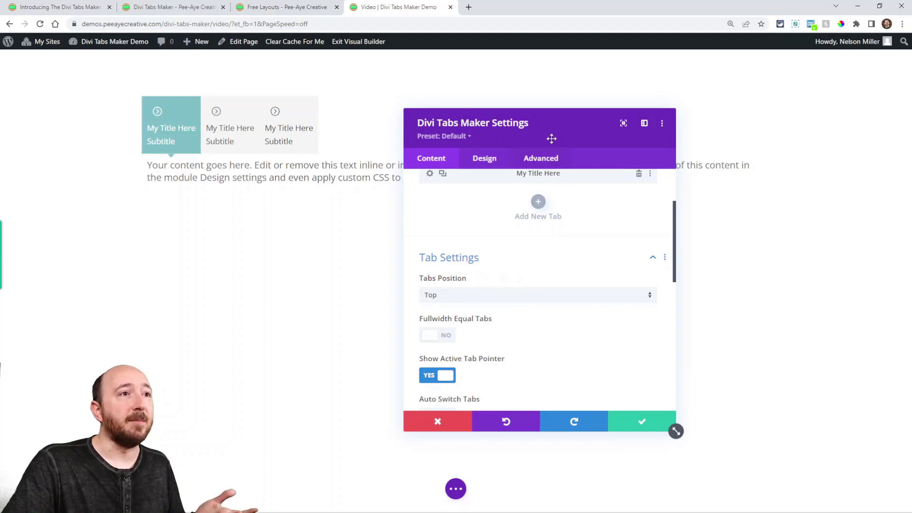
{"action": "left_click_drag", "start_coordinate": [552, 139], "coordinate": [665, 228]}
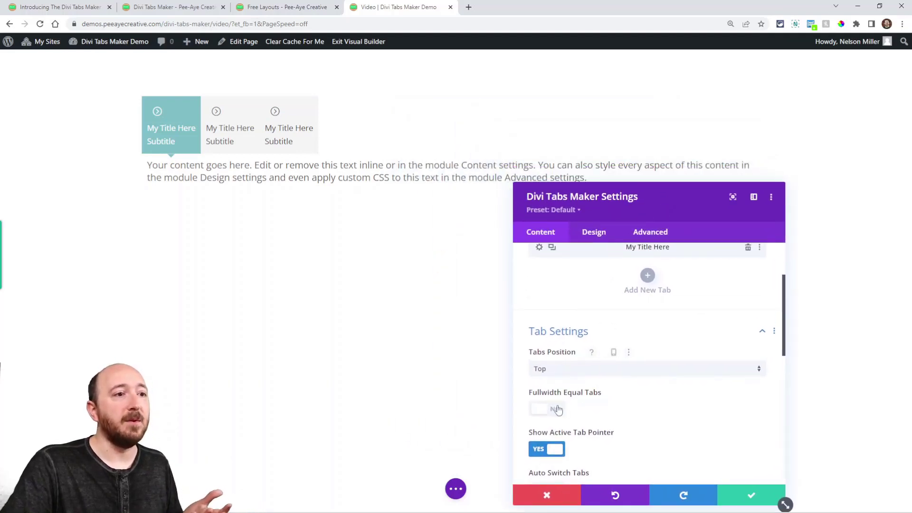
{"action": "left_click", "coordinate": [542, 410]}
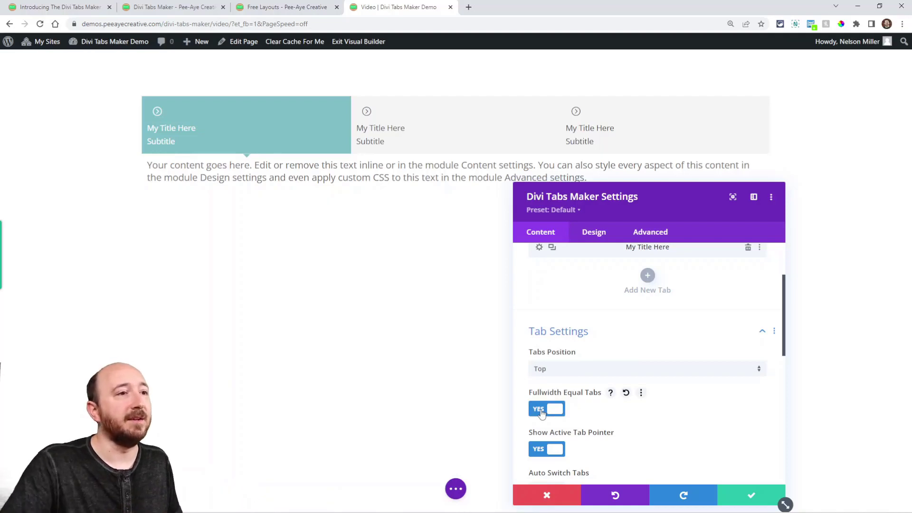
{"action": "left_click", "coordinate": [551, 416]}
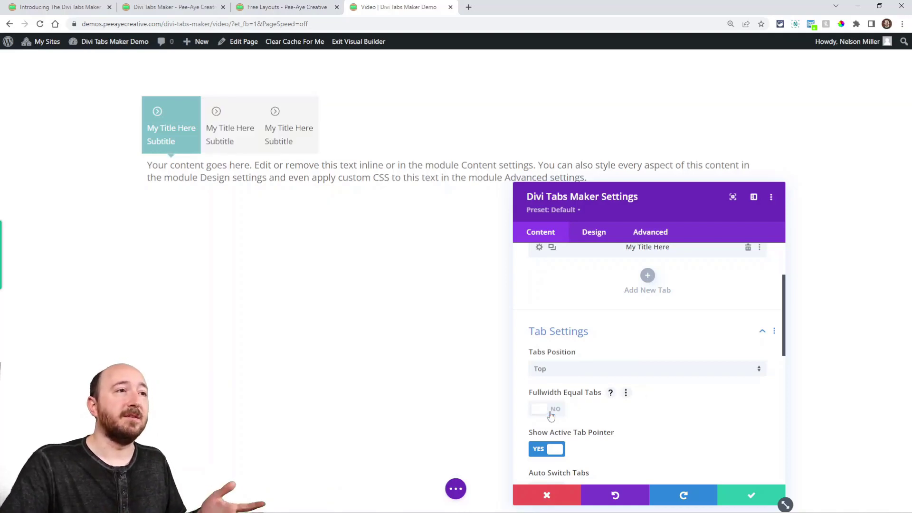
{"action": "left_click", "coordinate": [551, 416]}
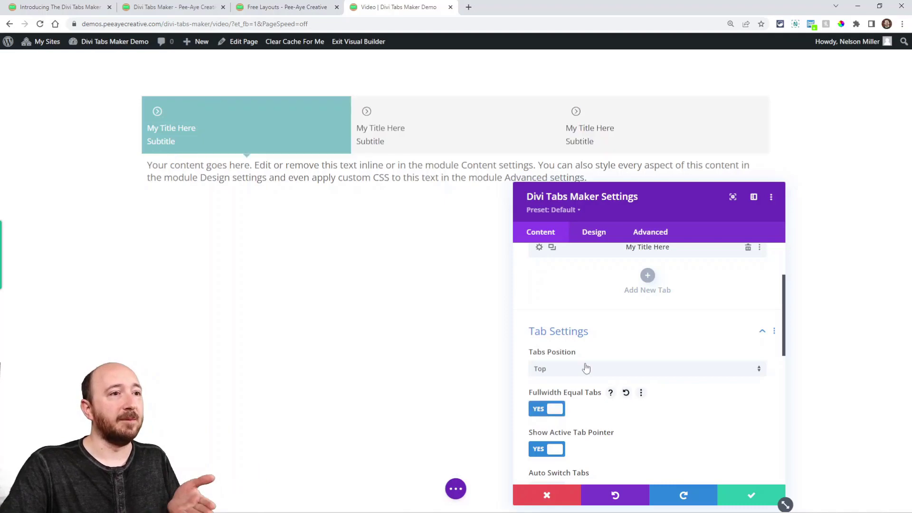
Step: Duplicate the third tab to create a fourth tab
{"action": "scroll", "coordinate": [582, 367], "scroll_direction": "up", "scroll_amount": 3}
{"action": "left_click", "coordinate": [552, 343]}
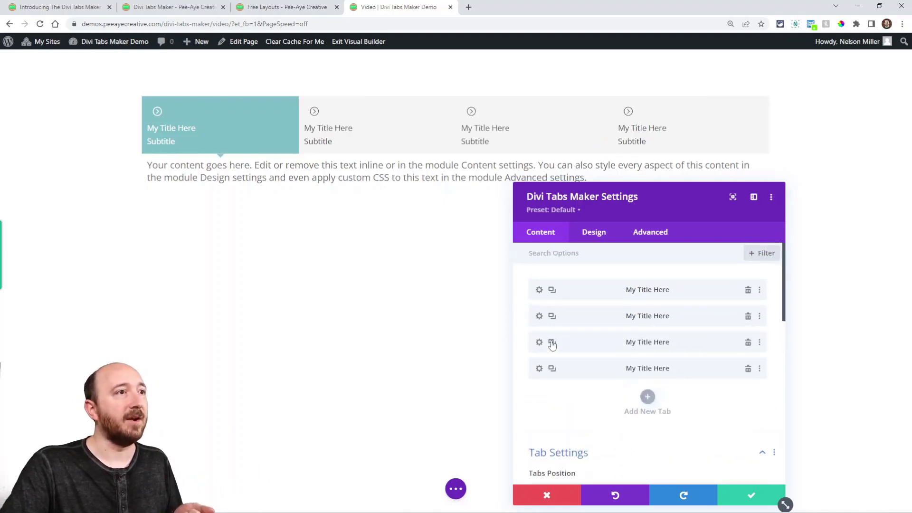
{"action": "scroll", "coordinate": [593, 370], "scroll_direction": "down", "scroll_amount": 3}
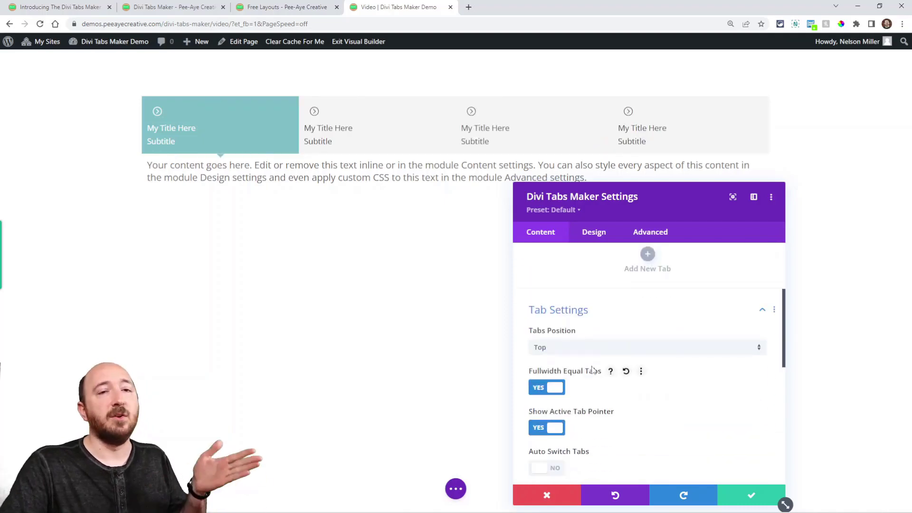
{"action": "scroll", "coordinate": [562, 396], "scroll_direction": "down", "scroll_amount": 3}
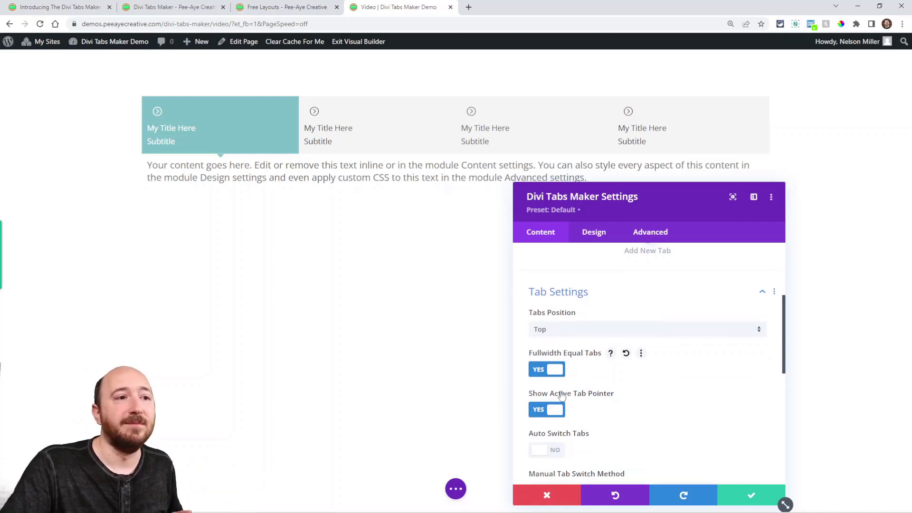
{"action": "scroll", "coordinate": [546, 342], "scroll_direction": "up", "scroll_amount": 4}
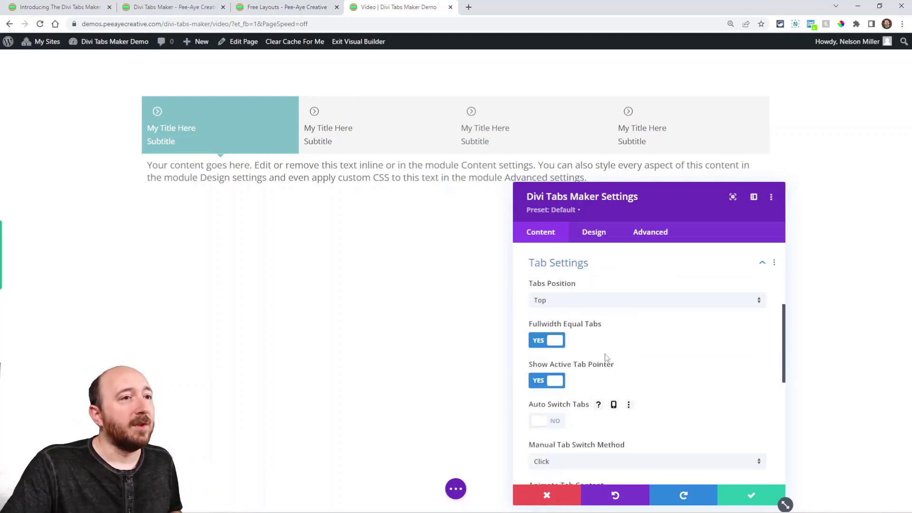
Step: Set Tabs Position to Left with Tabs Width at 25%
{"action": "left_click", "coordinate": [563, 401]}
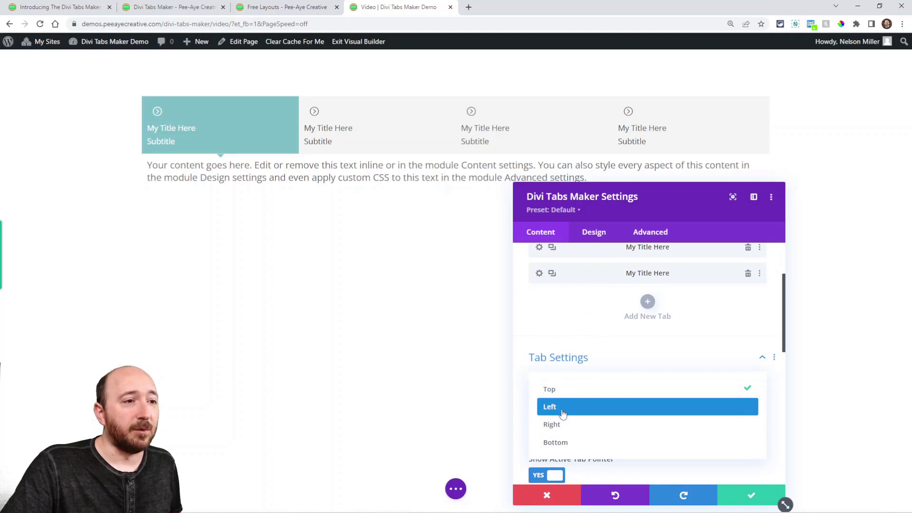
{"action": "left_click", "coordinate": [566, 406]}
{"action": "scroll", "coordinate": [582, 375], "scroll_direction": "down", "scroll_amount": 2}
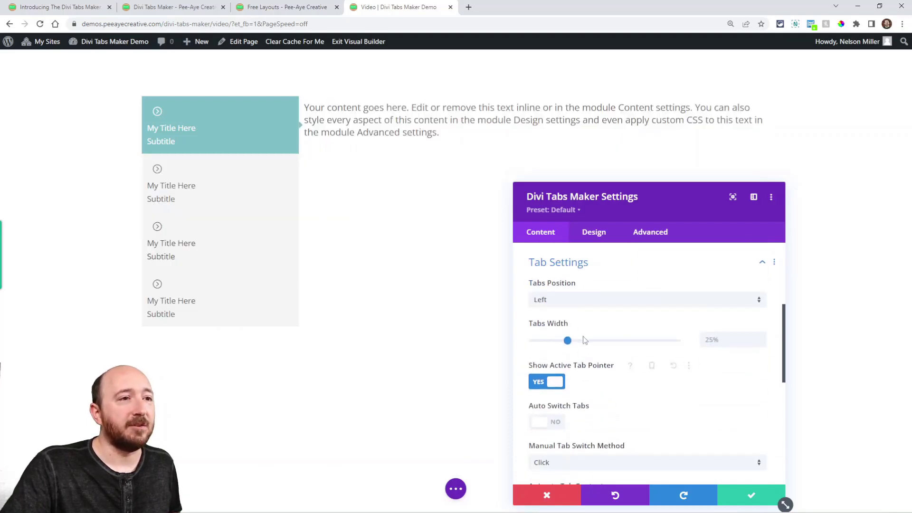
{"action": "left_click_drag", "start_coordinate": [569, 340], "coordinate": [548, 346]}
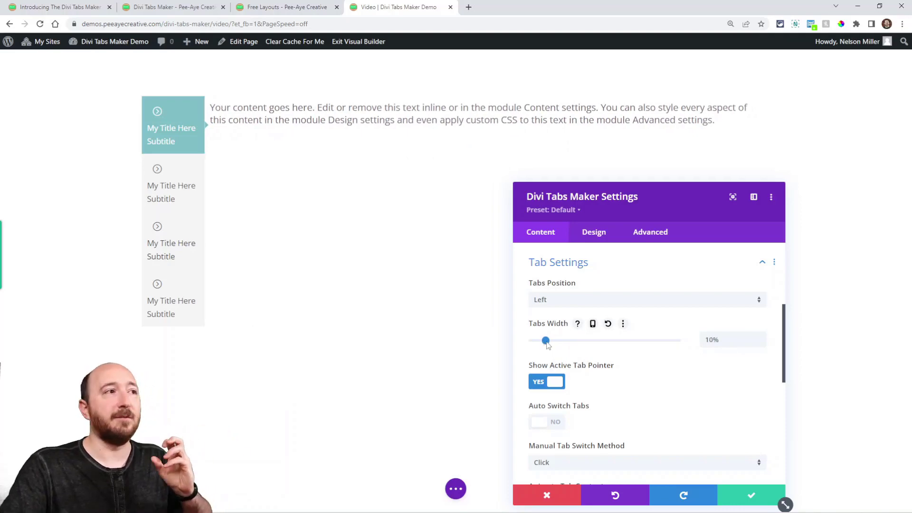
{"action": "left_click_drag", "start_coordinate": [552, 343], "coordinate": [571, 354]}
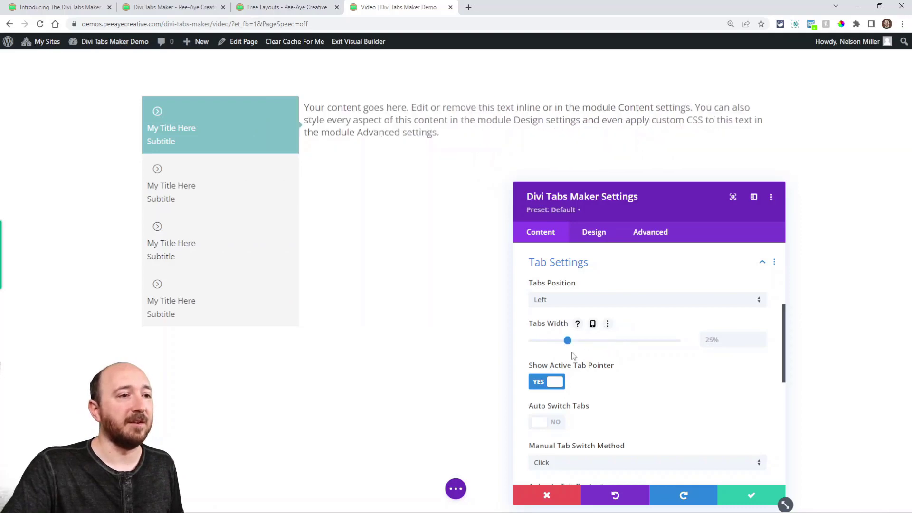
Step: Enable Auto Switch Tabs at 3000 ms, leaving Hide Tabs off
{"action": "scroll", "coordinate": [572, 369], "scroll_direction": "down", "scroll_amount": 1}
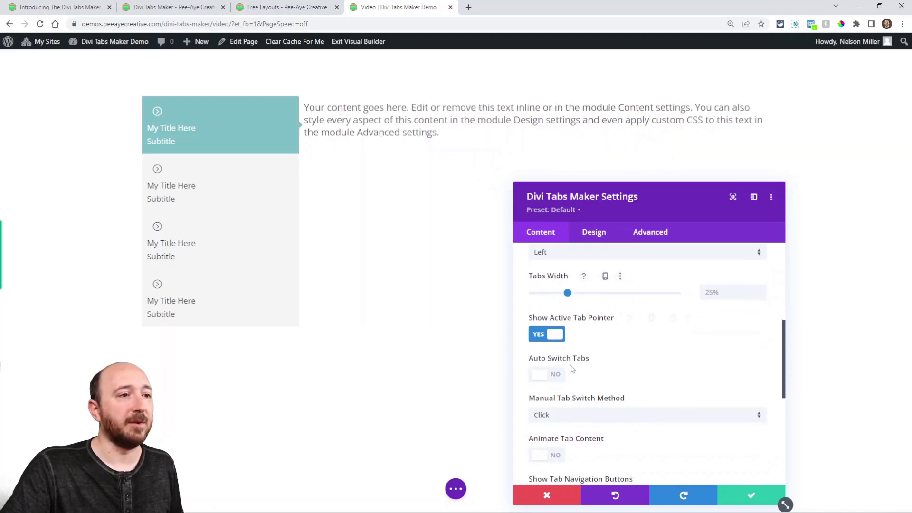
{"action": "left_click", "coordinate": [548, 376]}
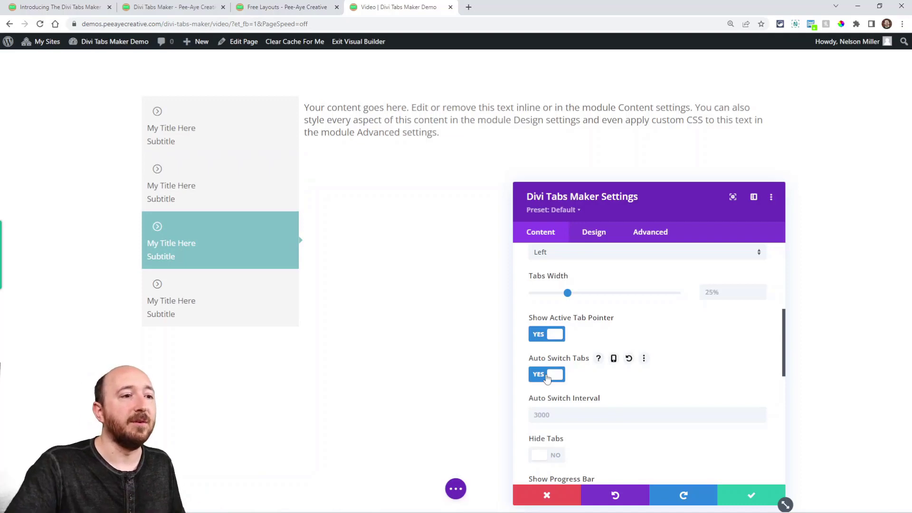
{"action": "scroll", "coordinate": [537, 349], "scroll_direction": "down", "scroll_amount": 2}
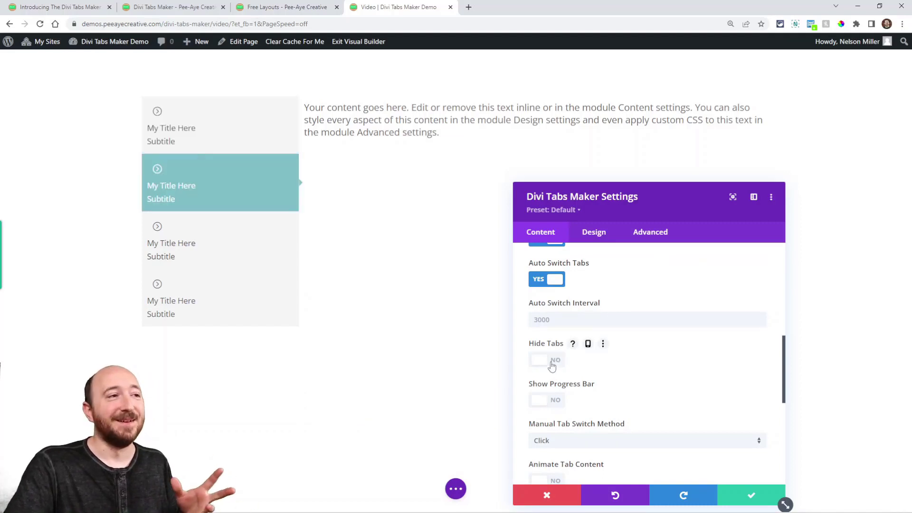
{"action": "left_click", "coordinate": [551, 365]}
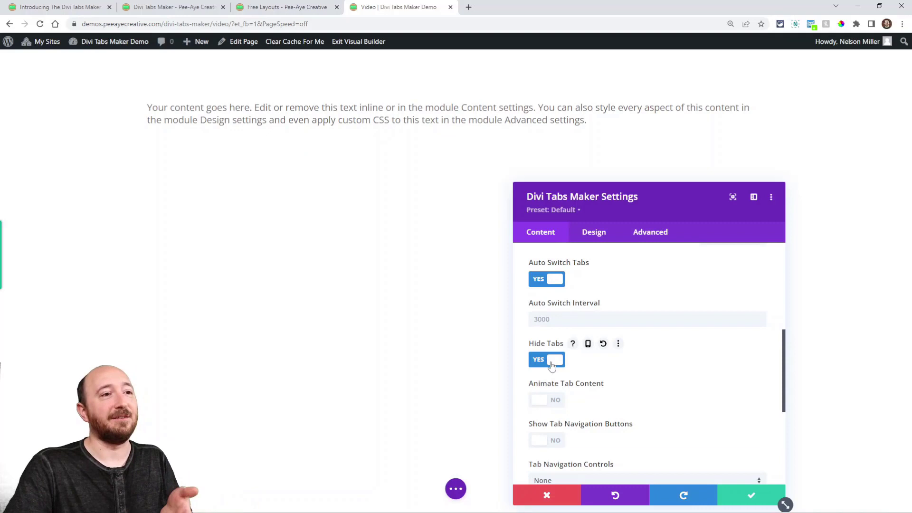
{"action": "left_click", "coordinate": [550, 365]}
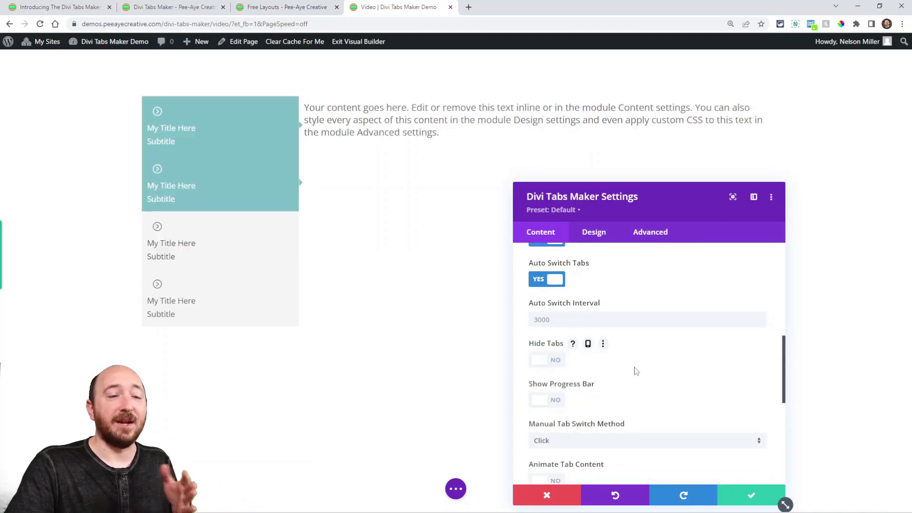
{"action": "scroll", "coordinate": [637, 372], "scroll_direction": "down", "scroll_amount": 4}
Step: Turn on the Prev/Next navigation buttons and advance to the next tab
{"action": "left_click", "coordinate": [544, 333]}
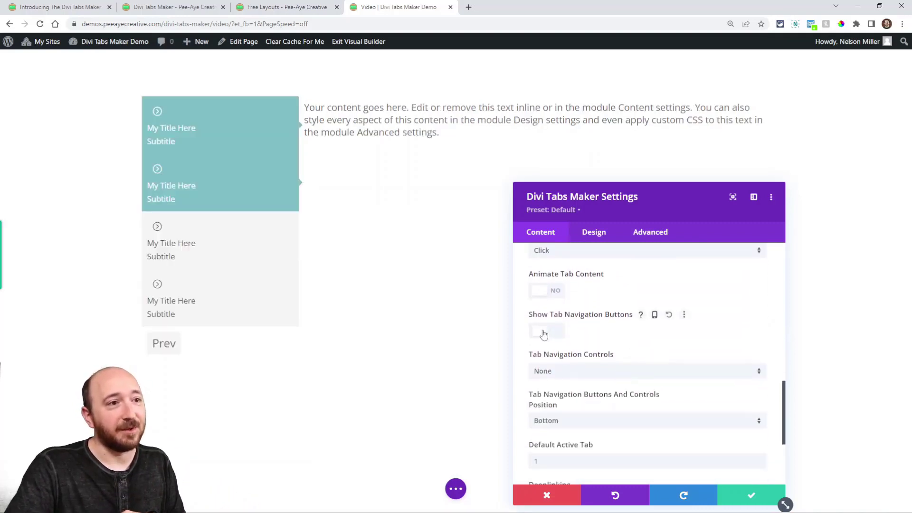
{"action": "left_click_drag", "start_coordinate": [621, 208], "coordinate": [434, 134]}
{"action": "left_click", "coordinate": [745, 349]}
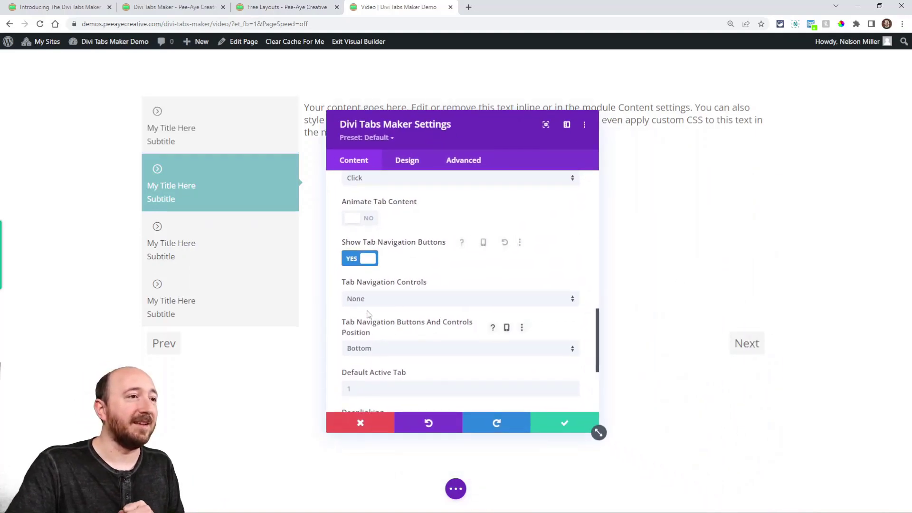
Step: Set Tab Navigation Controls to Numbers after trying dots
{"action": "scroll", "coordinate": [373, 296], "scroll_direction": "down", "scroll_amount": 1}
{"action": "left_click", "coordinate": [371, 258]}
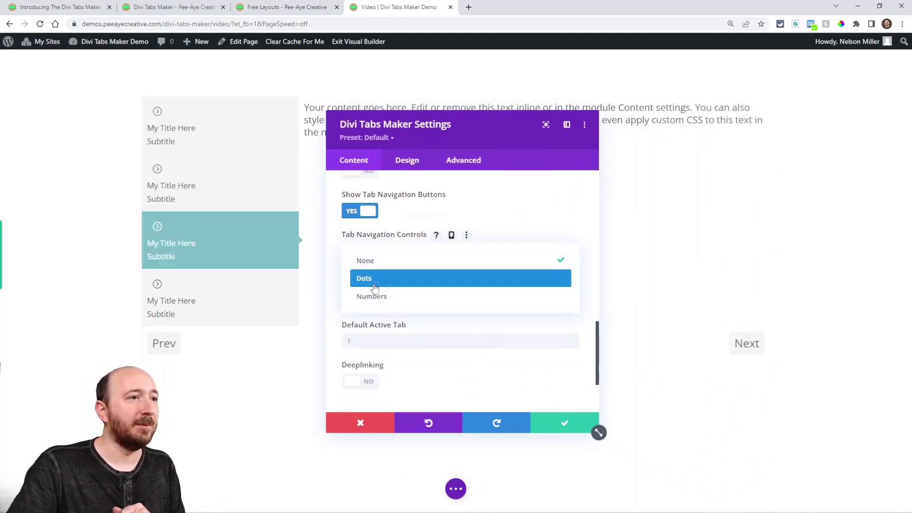
{"action": "left_click", "coordinate": [375, 281]}
{"action": "left_click_drag", "start_coordinate": [506, 134], "coordinate": [763, 138]}
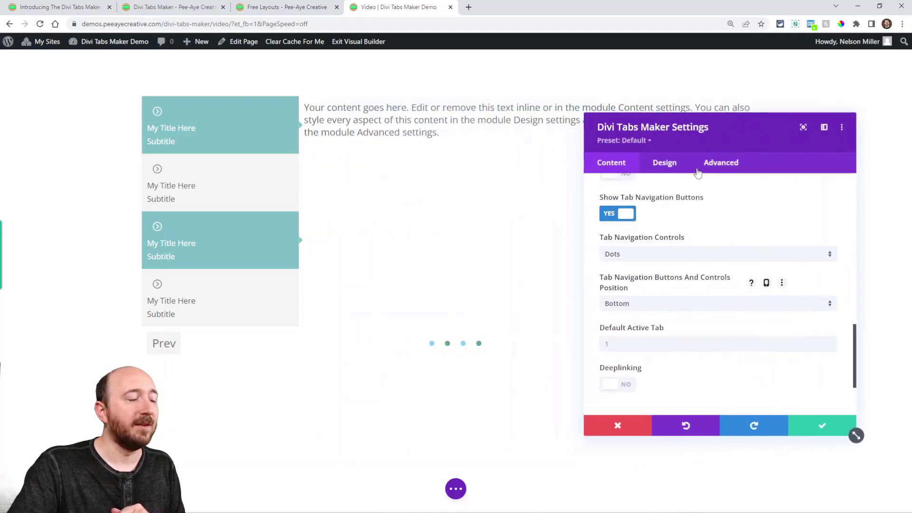
{"action": "left_click", "coordinate": [641, 256]}
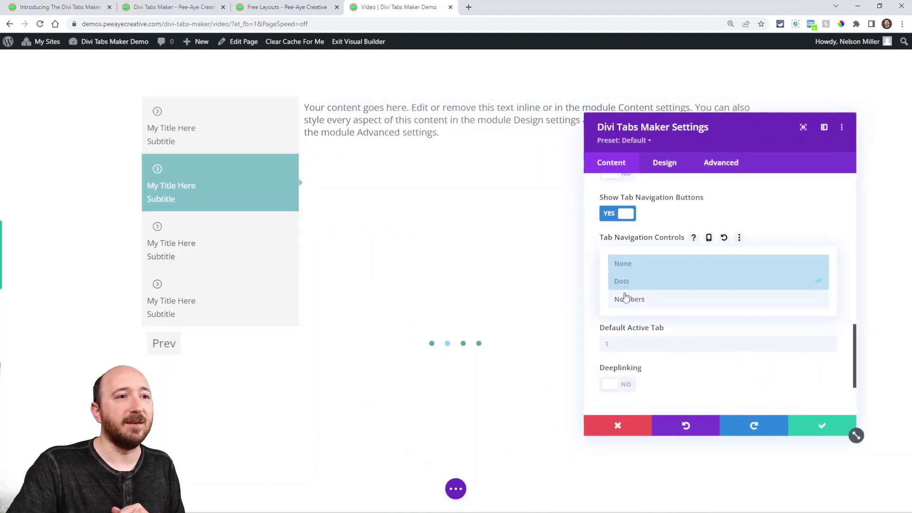
{"action": "left_click", "coordinate": [626, 299]}
Step: Move the tabs back to the Top position
{"action": "scroll", "coordinate": [635, 295], "scroll_direction": "up", "scroll_amount": 5}
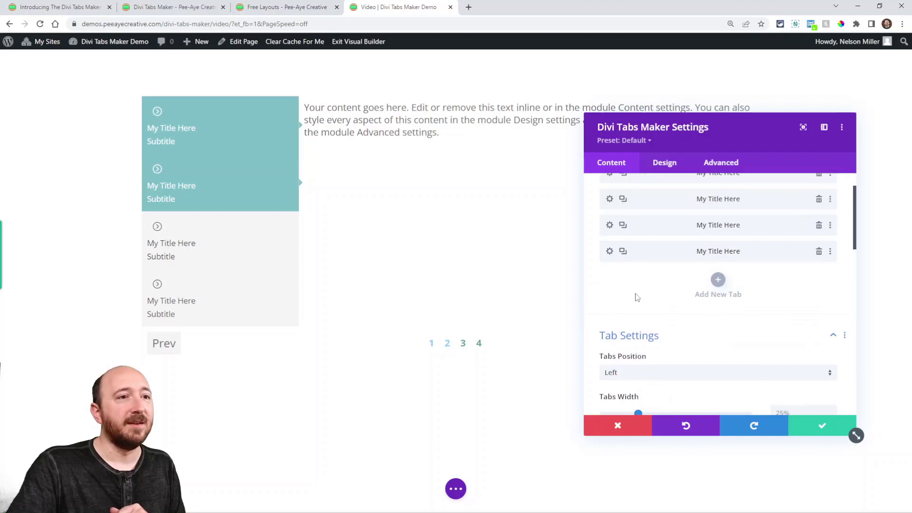
{"action": "scroll", "coordinate": [632, 290], "scroll_direction": "down", "scroll_amount": 2}
{"action": "left_click", "coordinate": [627, 282]}
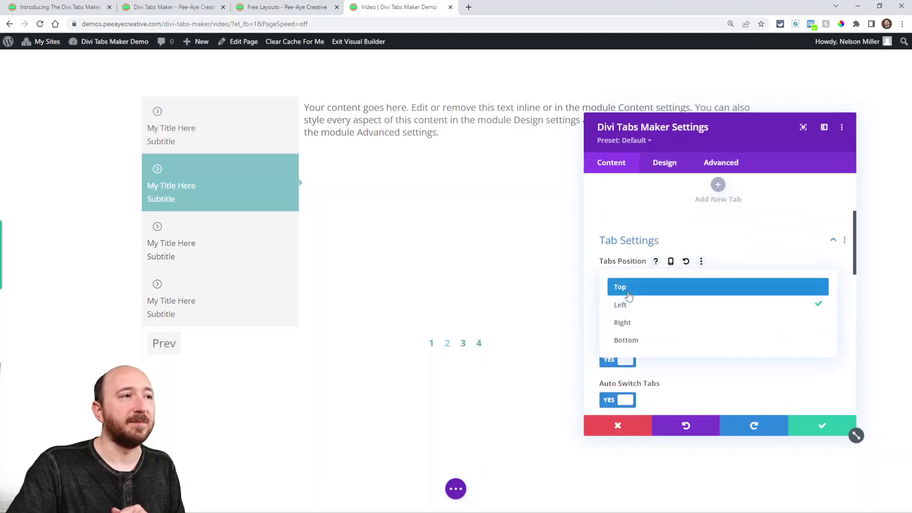
{"action": "left_click", "coordinate": [627, 286]}
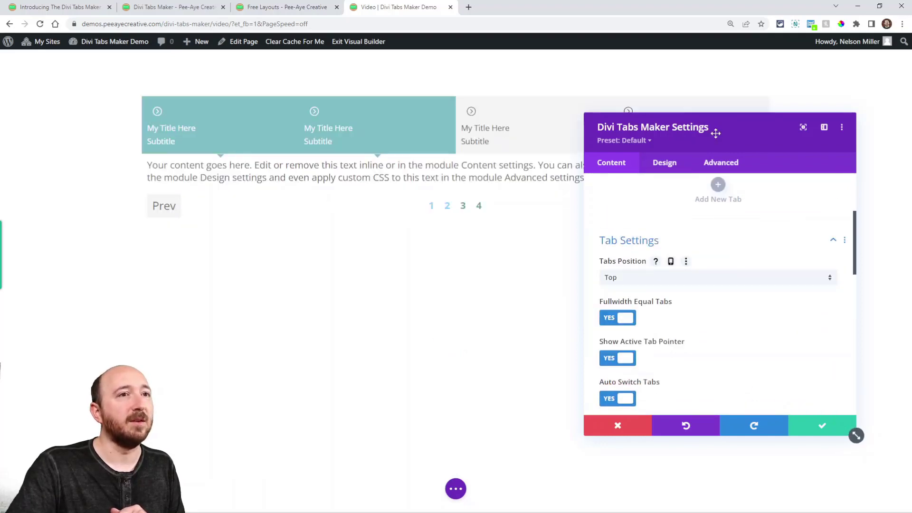
{"action": "left_click_drag", "start_coordinate": [714, 133], "coordinate": [505, 130]}
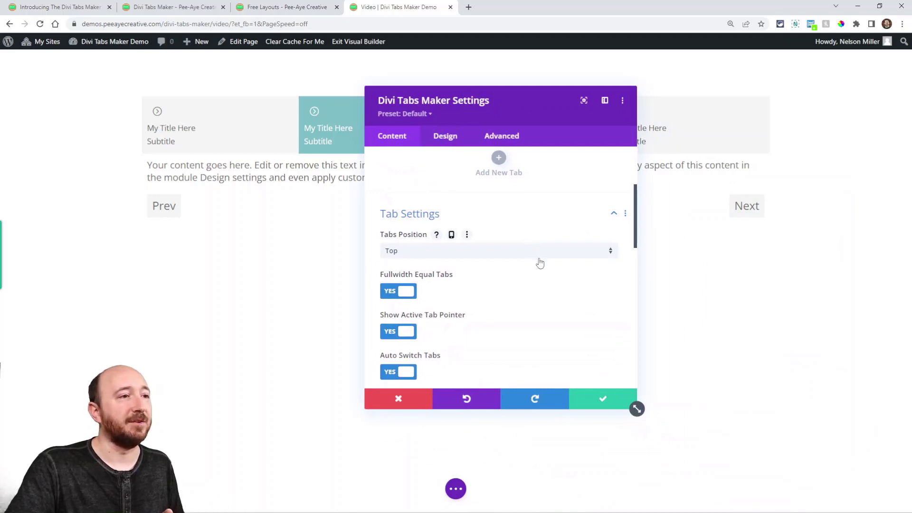
{"action": "scroll", "coordinate": [540, 262], "scroll_direction": "down", "scroll_amount": 4}
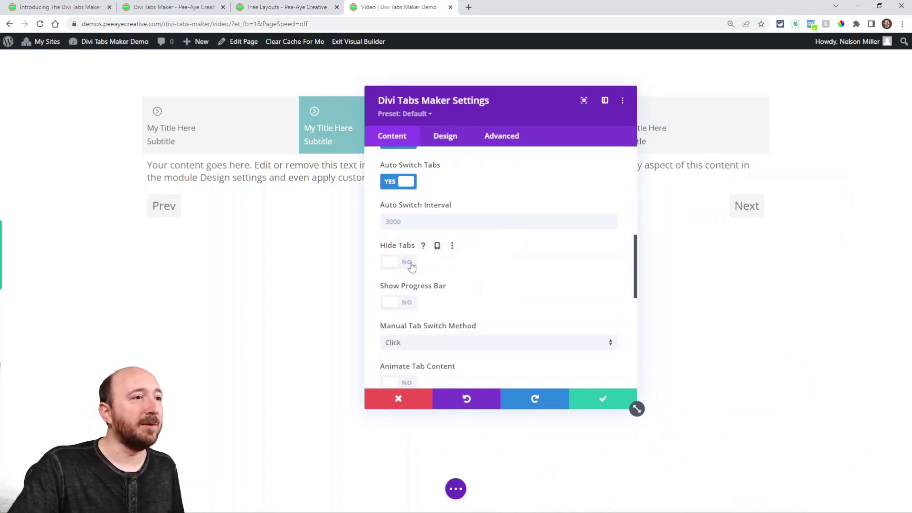
Step: Switch Show Progress Bar to Yes and Show Tab Navigation Buttons to No
{"action": "scroll", "coordinate": [410, 264], "scroll_direction": "down", "scroll_amount": 1}
{"action": "left_click", "coordinate": [395, 257]}
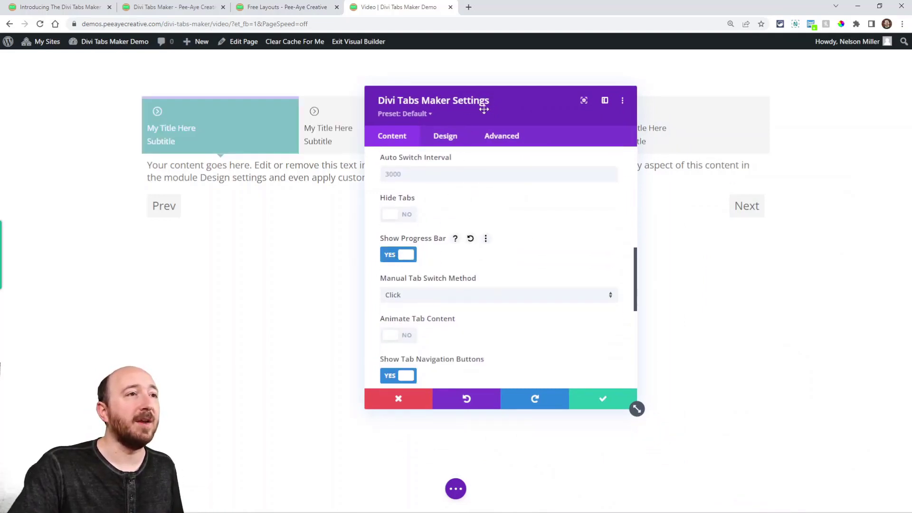
{"action": "left_click_drag", "start_coordinate": [483, 109], "coordinate": [691, 175]}
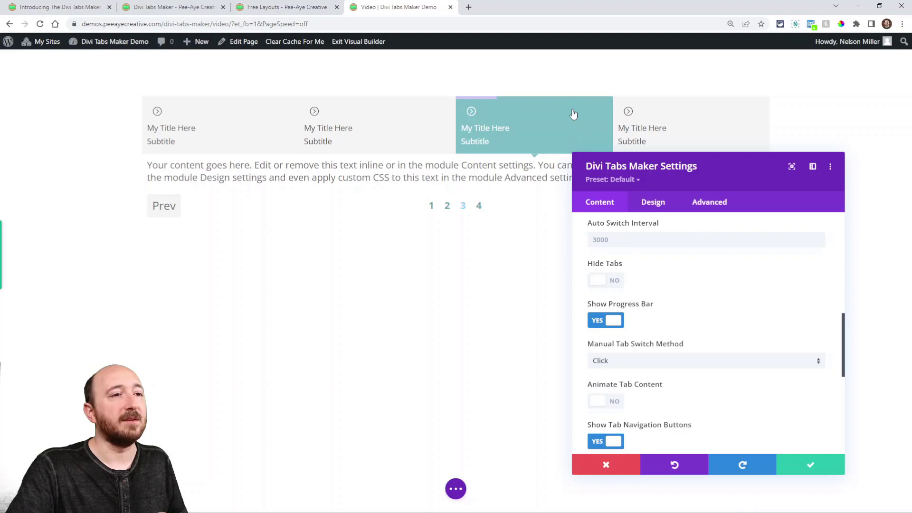
{"action": "scroll", "coordinate": [664, 314], "scroll_direction": "down", "scroll_amount": 1}
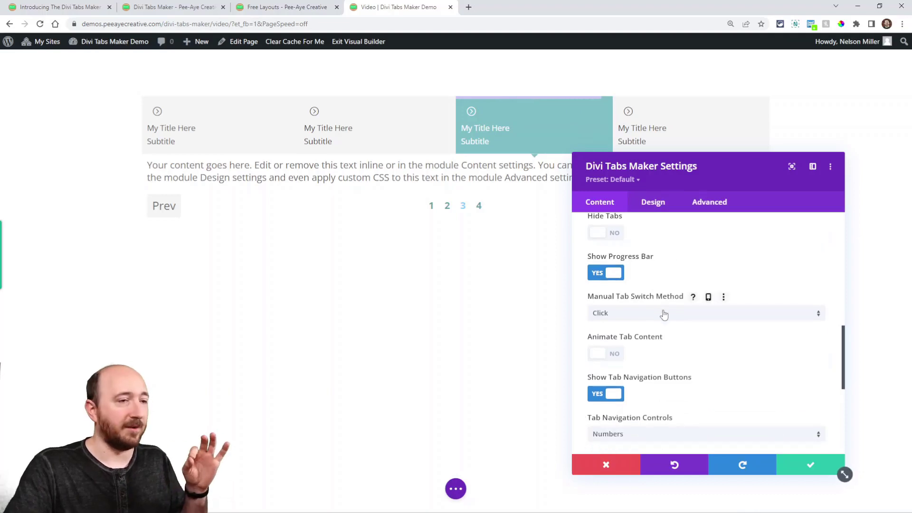
{"action": "scroll", "coordinate": [660, 318], "scroll_direction": "down", "scroll_amount": 2}
{"action": "left_click", "coordinate": [606, 299]}
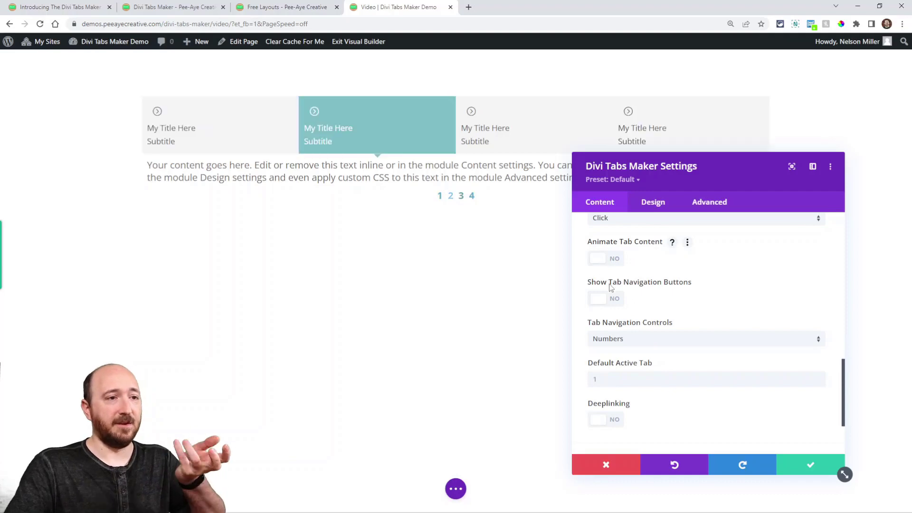
Step: Set Tab Navigation Controls to None and preview the Fade In Left content animation
{"action": "left_click", "coordinate": [623, 339]}
{"action": "left_click", "coordinate": [625, 348]}
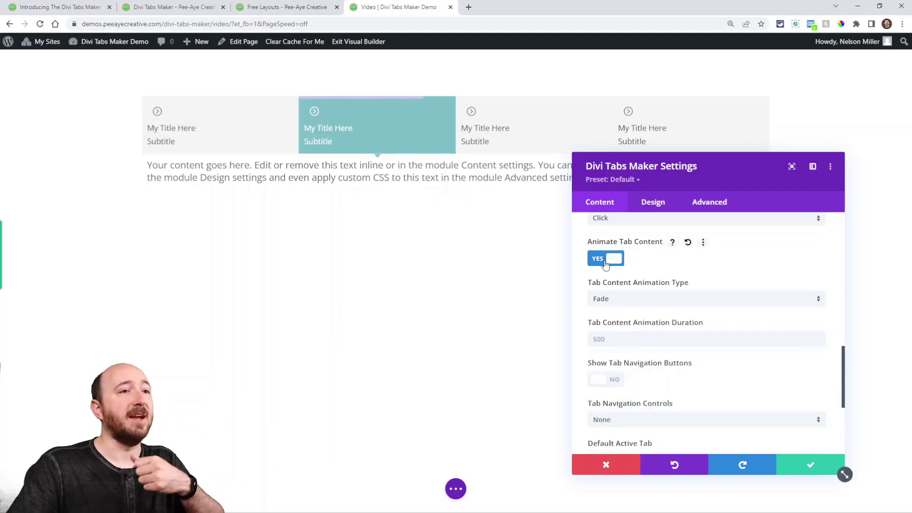
{"action": "left_click", "coordinate": [615, 305]}
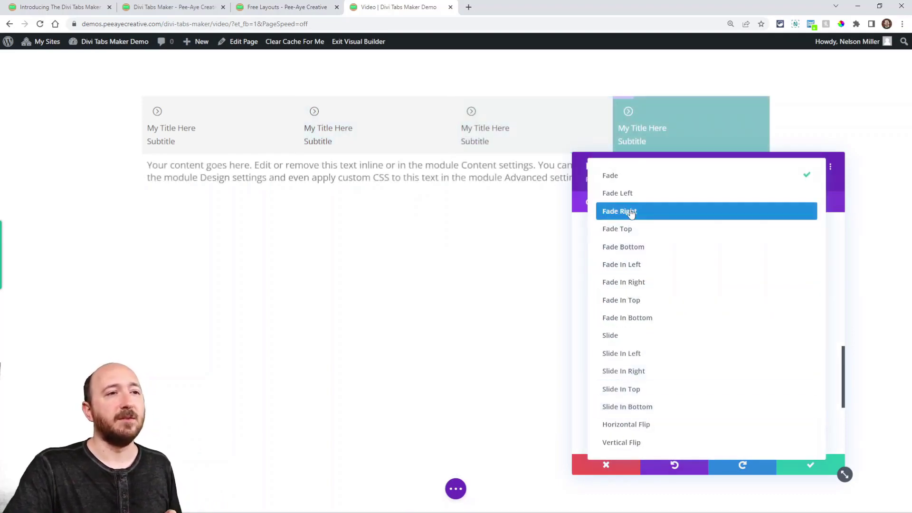
{"action": "left_click", "coordinate": [622, 264]}
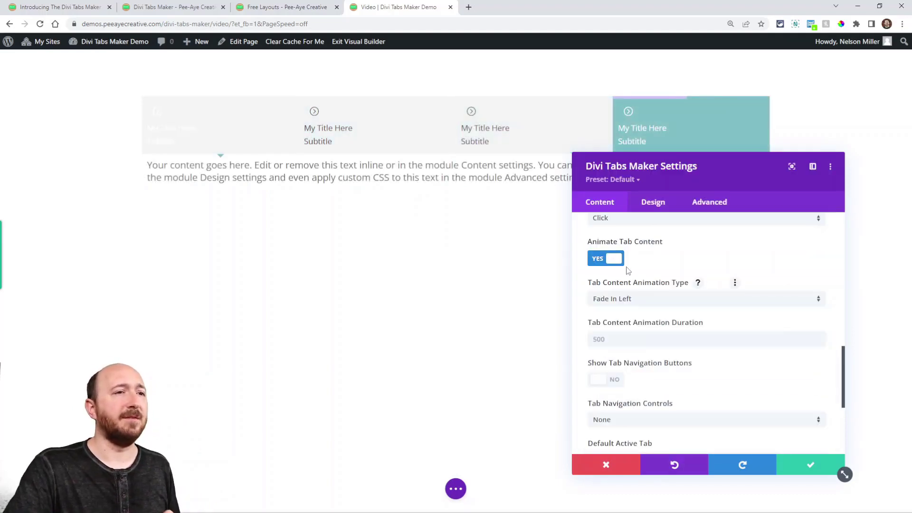
Step: Preview the Slide and Slide In Right animations, then turn tab content animation off
{"action": "left_click", "coordinate": [616, 301]}
{"action": "left_click", "coordinate": [625, 339]}
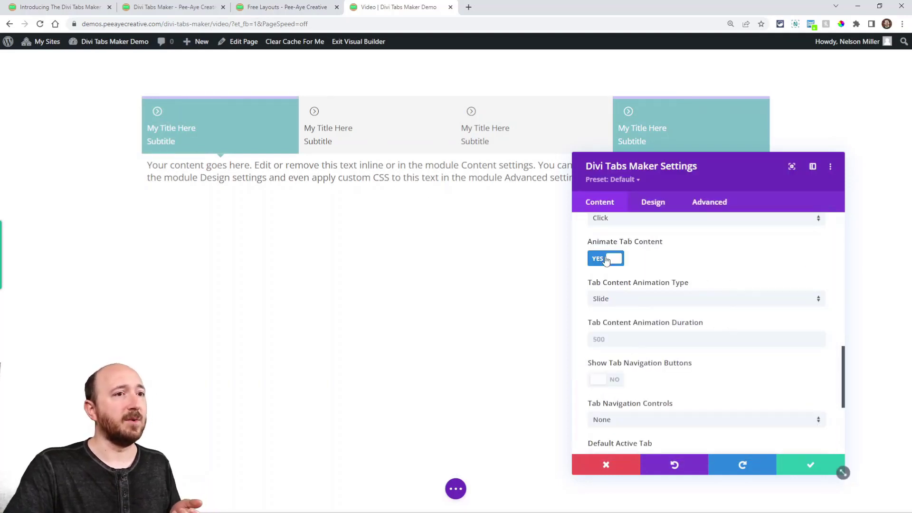
{"action": "left_click", "coordinate": [613, 302]}
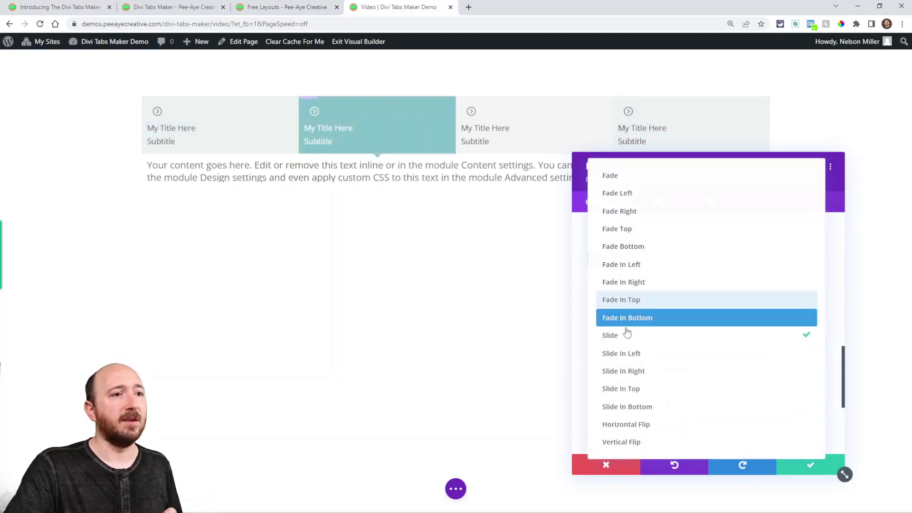
{"action": "left_click", "coordinate": [632, 371]}
{"action": "left_click_drag", "start_coordinate": [707, 177], "coordinate": [664, 172]}
{"action": "scroll", "coordinate": [643, 272], "scroll_direction": "down", "scroll_amount": 10}
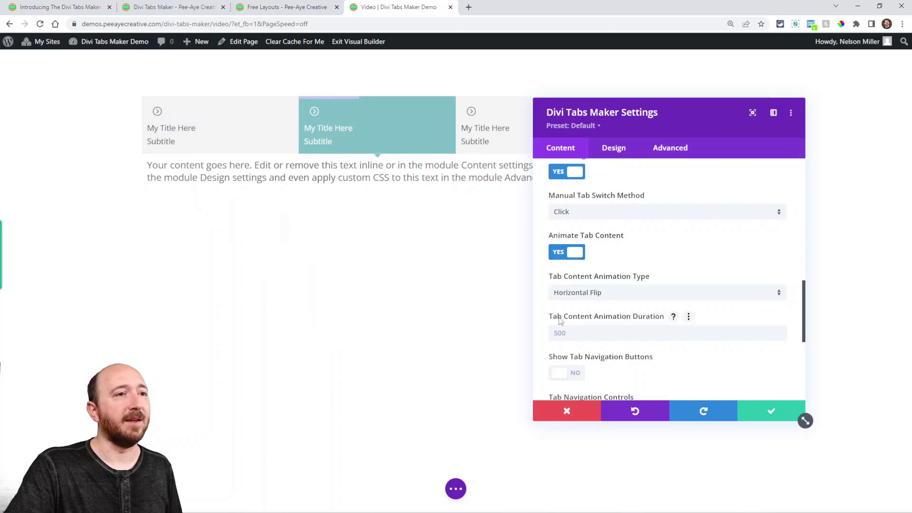
{"action": "left_click", "coordinate": [575, 252]}
{"action": "scroll", "coordinate": [611, 275], "scroll_direction": "down", "scroll_amount": 3}
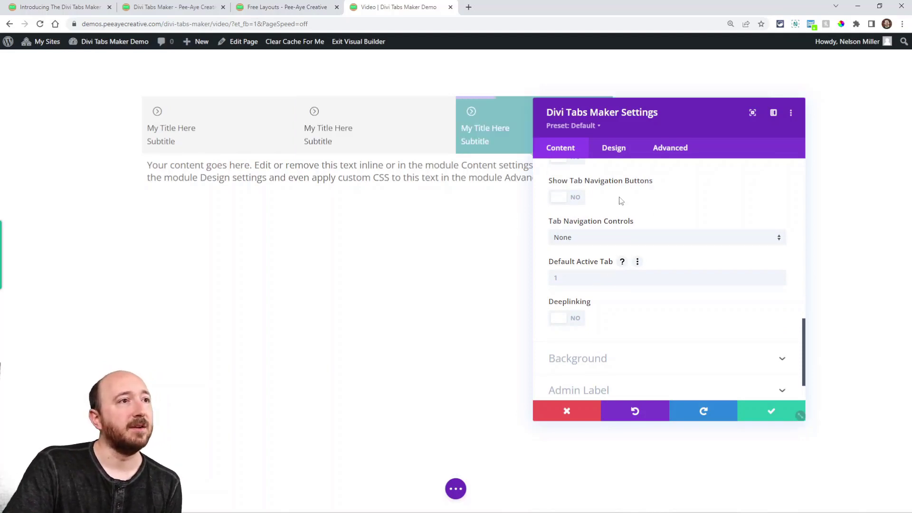
Step: Switch Deeplinking to Yes for the tabs module
{"action": "left_click", "coordinate": [570, 319]}
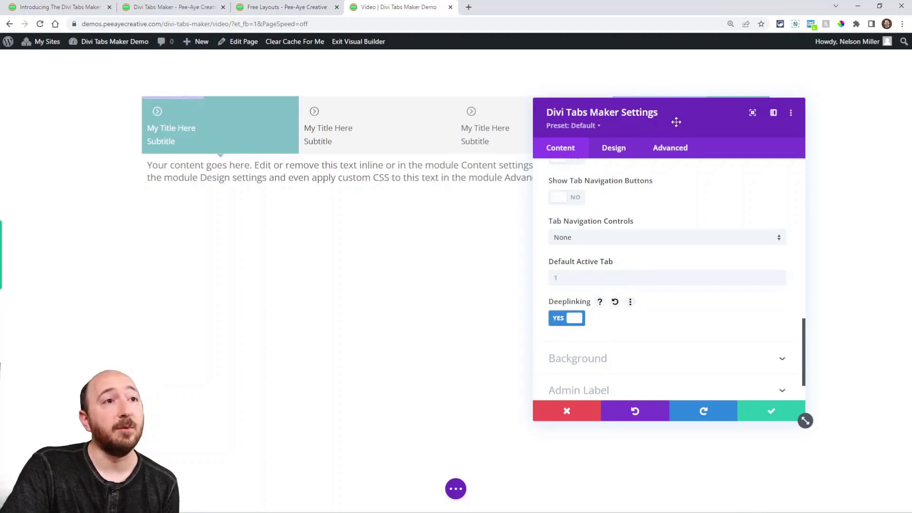
{"action": "left_click_drag", "start_coordinate": [676, 122], "coordinate": [696, 180]}
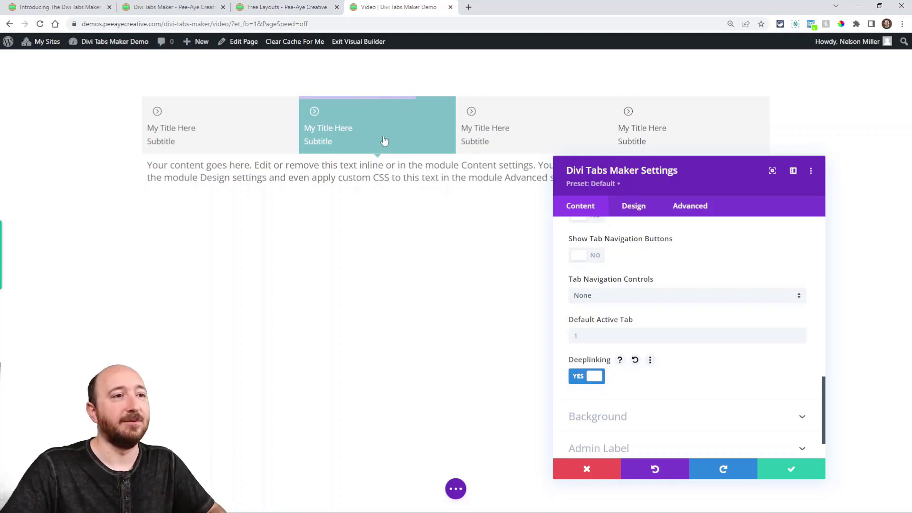
{"action": "scroll", "coordinate": [637, 287], "scroll_direction": "up", "scroll_amount": 8}
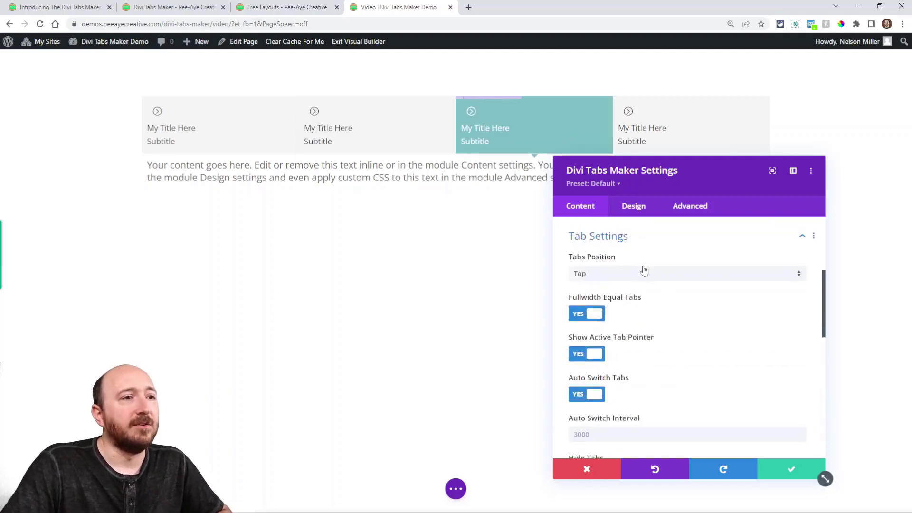
{"action": "scroll", "coordinate": [661, 309], "scroll_direction": "down", "scroll_amount": 4}
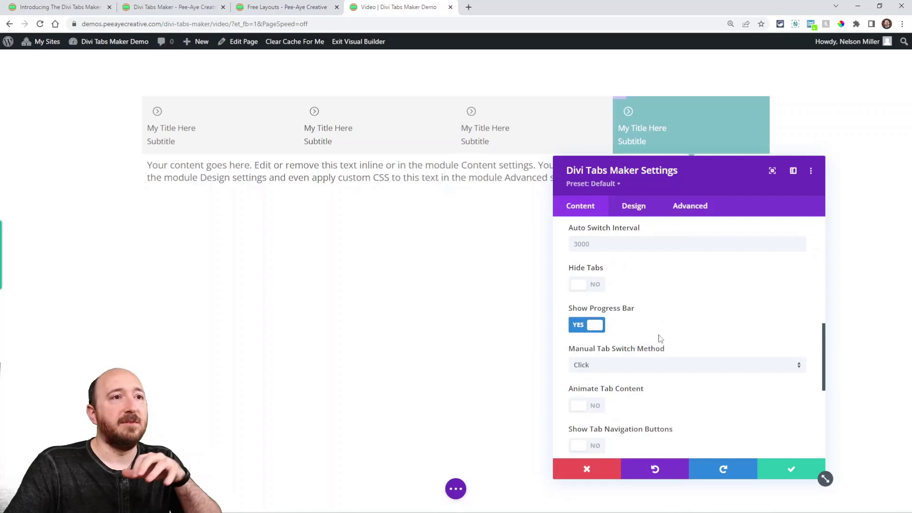
Step: In Design > Icon, set the tab icon size to 35px and the active tab's icon colour to red
{"action": "left_click", "coordinate": [627, 214]}
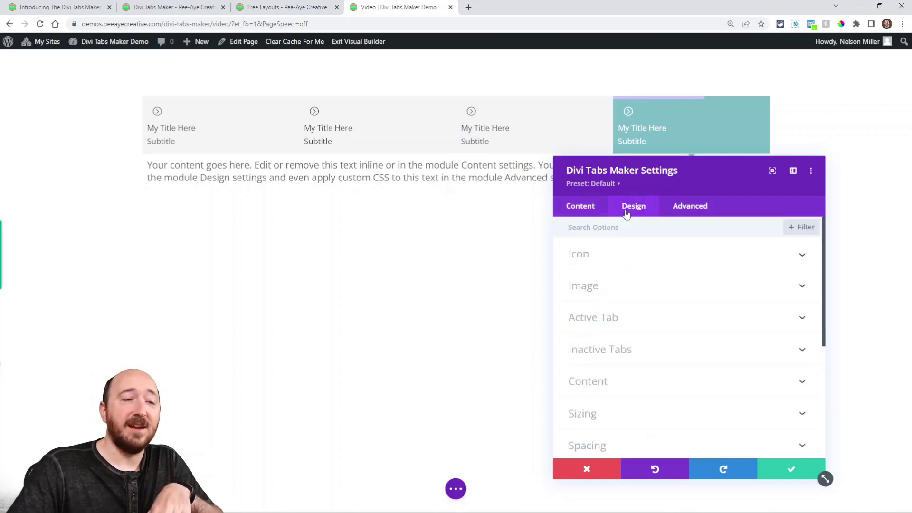
{"action": "left_click", "coordinate": [587, 264]}
{"action": "left_click_drag", "start_coordinate": [672, 169], "coordinate": [633, 122]}
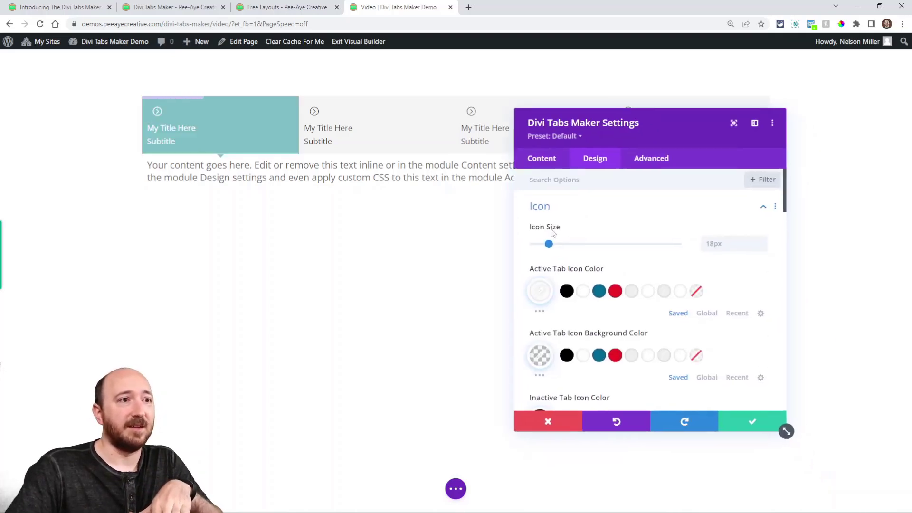
{"action": "left_click_drag", "start_coordinate": [550, 244], "coordinate": [566, 249]}
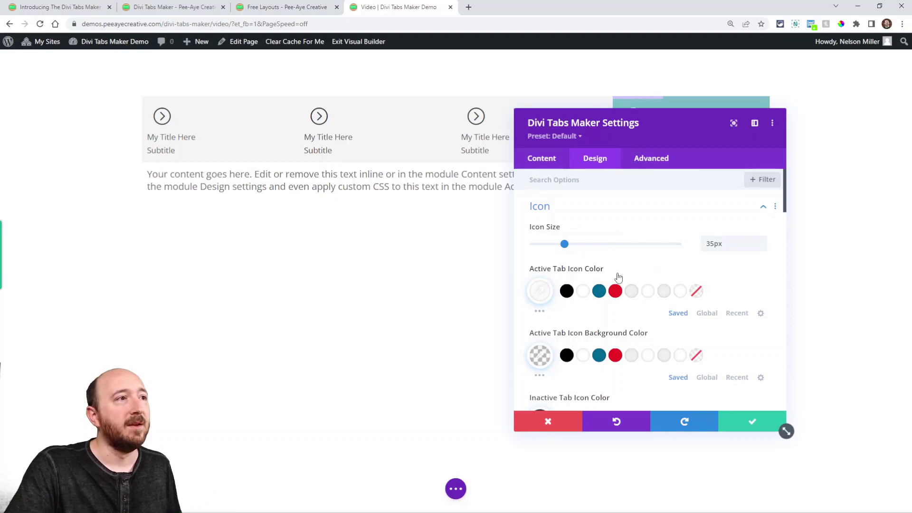
{"action": "left_click", "coordinate": [615, 292]}
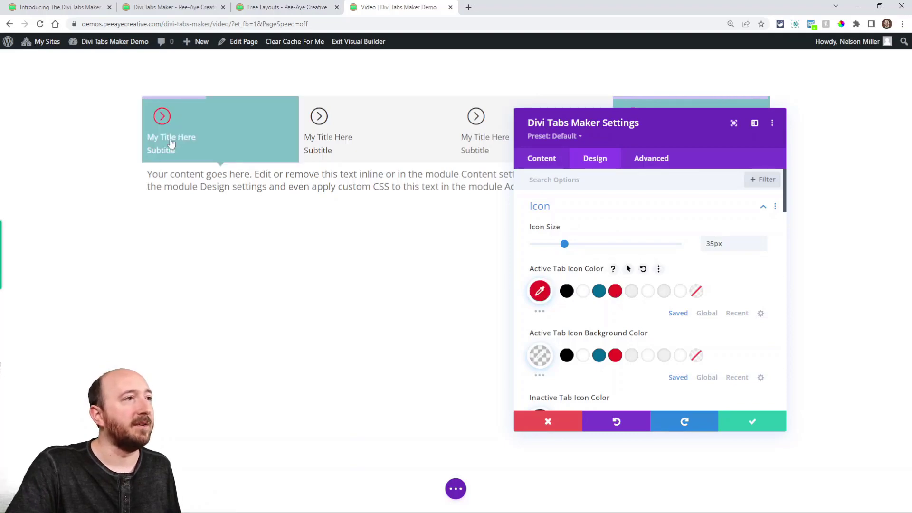
{"action": "scroll", "coordinate": [541, 295], "scroll_direction": "down", "scroll_amount": 2}
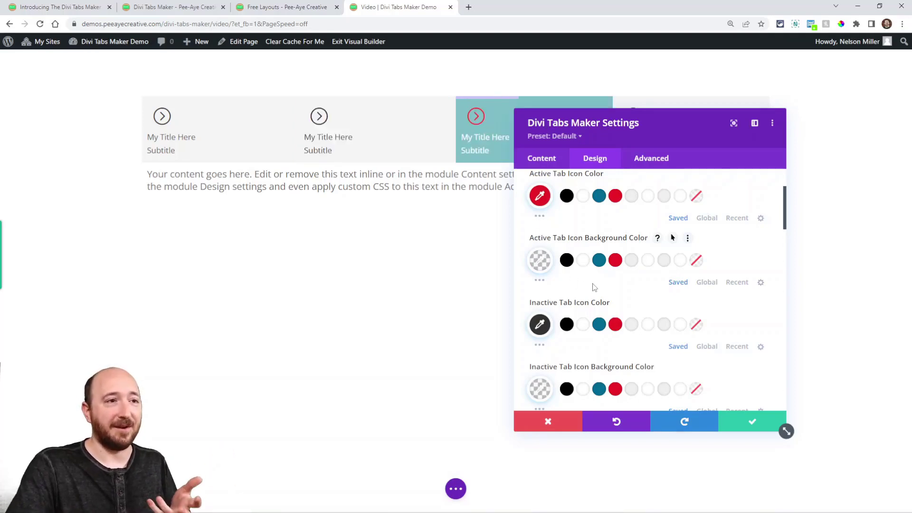
{"action": "scroll", "coordinate": [589, 287], "scroll_direction": "down", "scroll_amount": 2}
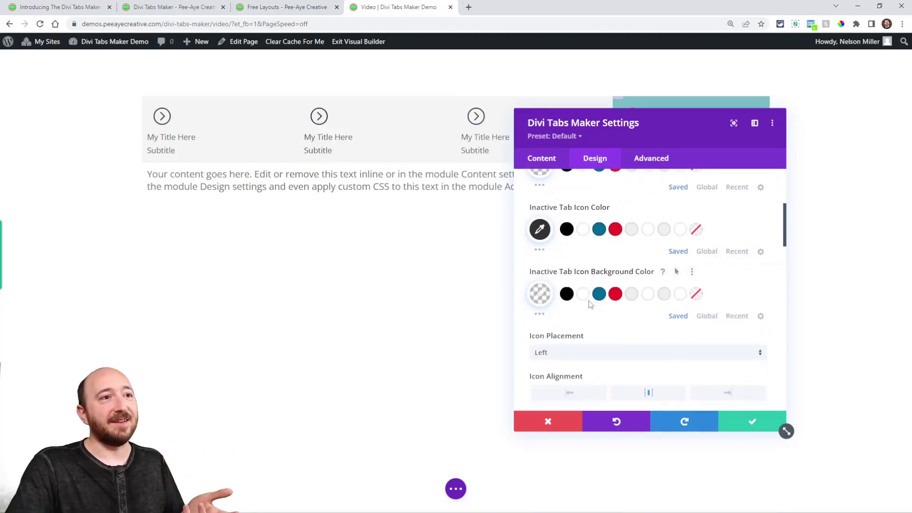
{"action": "scroll", "coordinate": [600, 306], "scroll_direction": "down", "scroll_amount": 3}
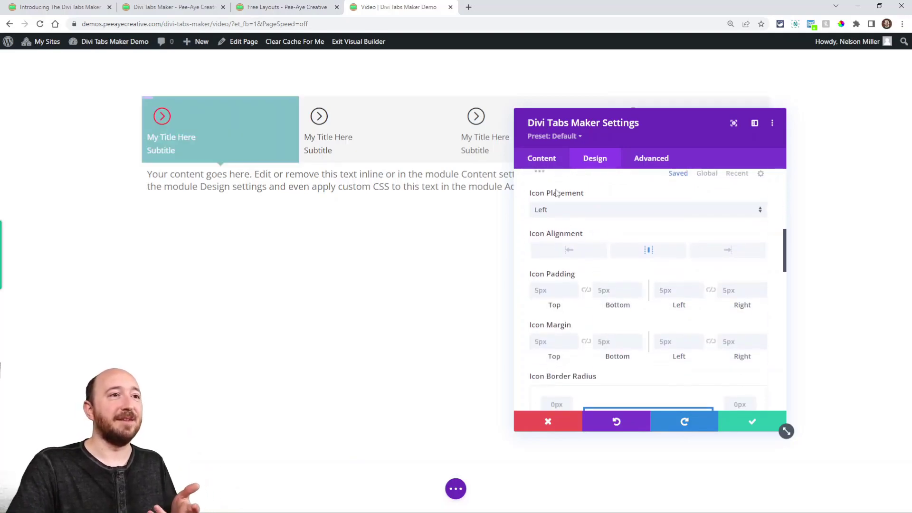
{"action": "scroll", "coordinate": [598, 309], "scroll_direction": "down", "scroll_amount": 7}
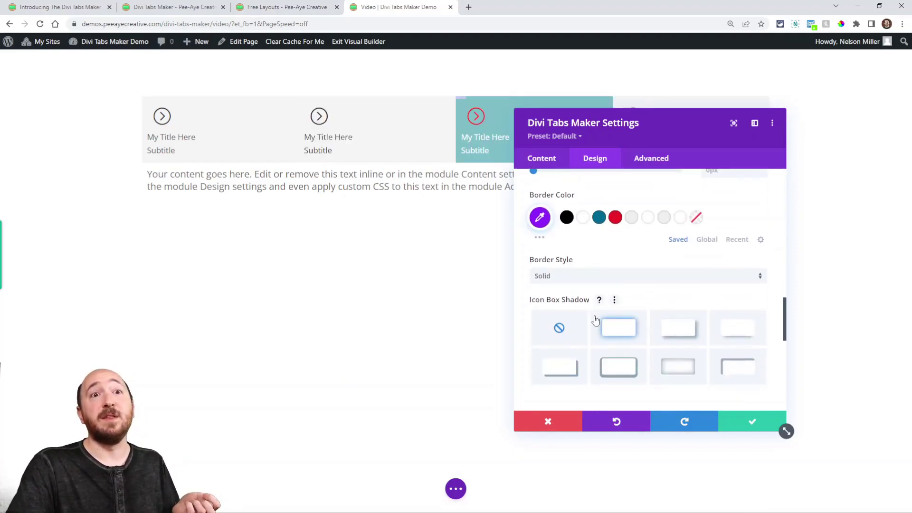
{"action": "scroll", "coordinate": [596, 321], "scroll_direction": "up", "scroll_amount": 10}
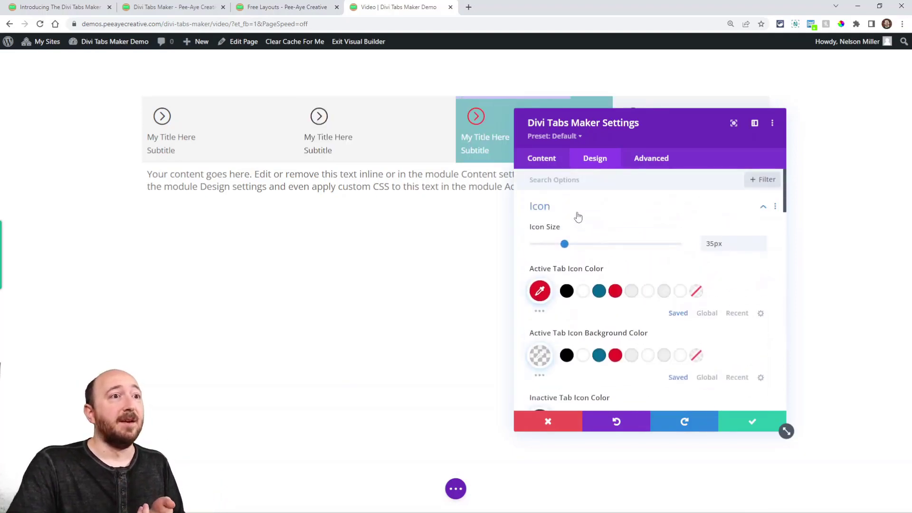
Step: In Active Tab styling, make the progress bar dark teal and increase its height
{"action": "left_click", "coordinate": [572, 213]}
{"action": "left_click", "coordinate": [568, 239]}
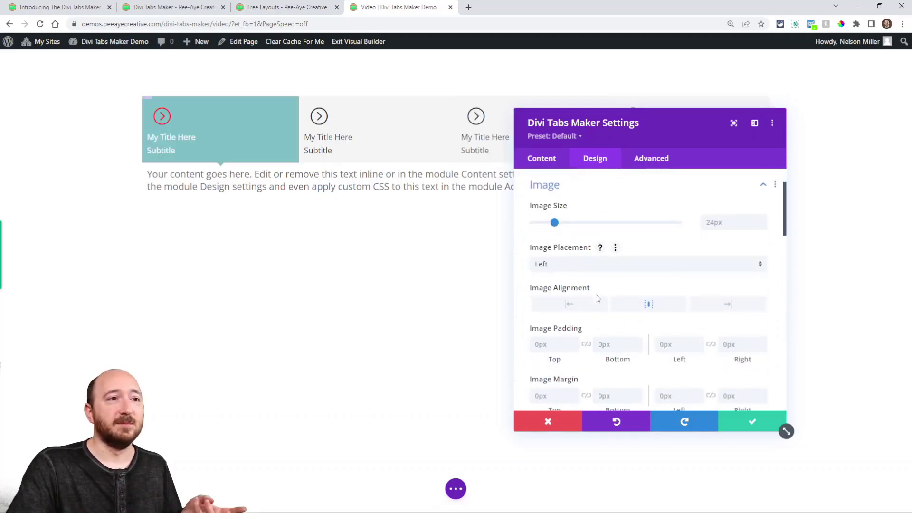
{"action": "scroll", "coordinate": [595, 304], "scroll_direction": "down", "scroll_amount": 10}
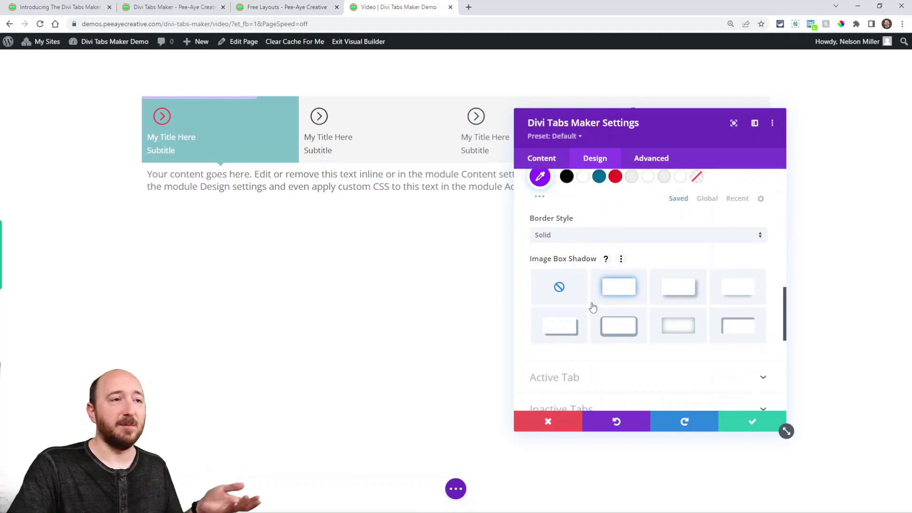
{"action": "scroll", "coordinate": [592, 304], "scroll_direction": "up", "scroll_amount": 10}
{"action": "left_click", "coordinate": [562, 249]}
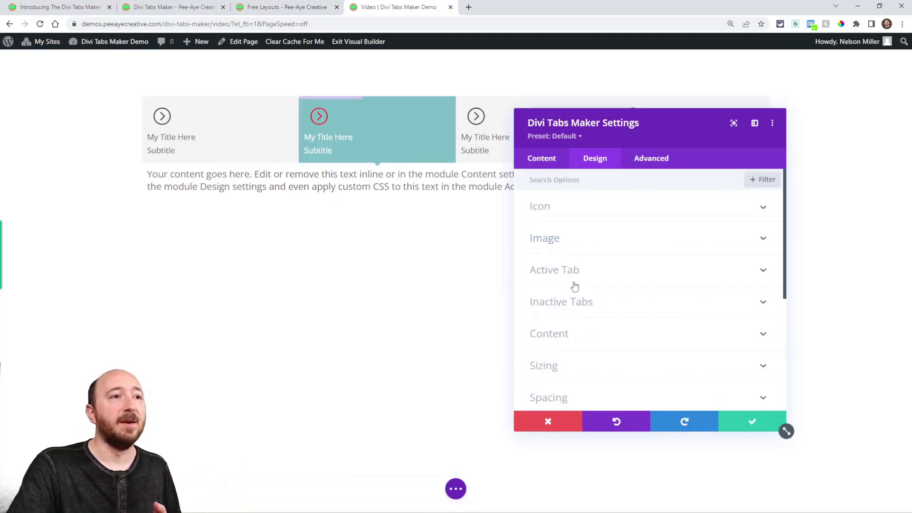
{"action": "left_click", "coordinate": [562, 275]}
{"action": "scroll", "coordinate": [587, 292], "scroll_direction": "down", "scroll_amount": 1}
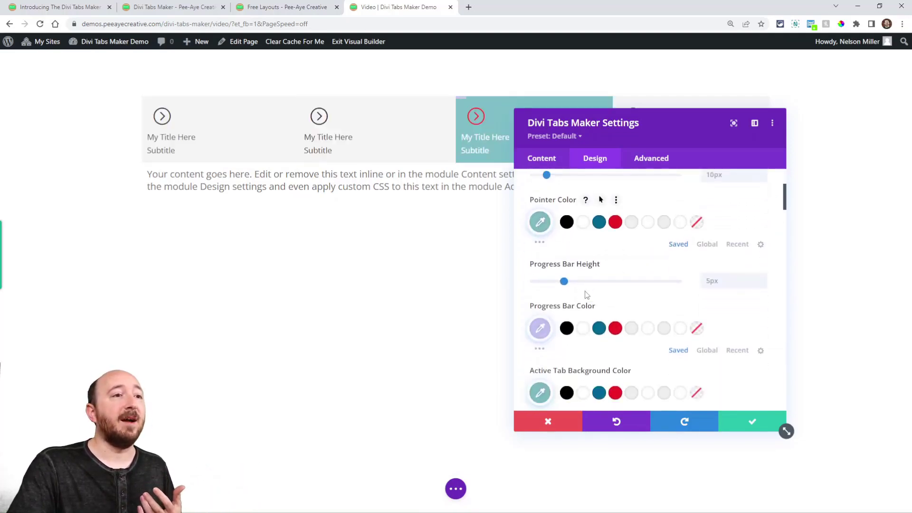
{"action": "scroll", "coordinate": [587, 295], "scroll_direction": "down", "scroll_amount": 2}
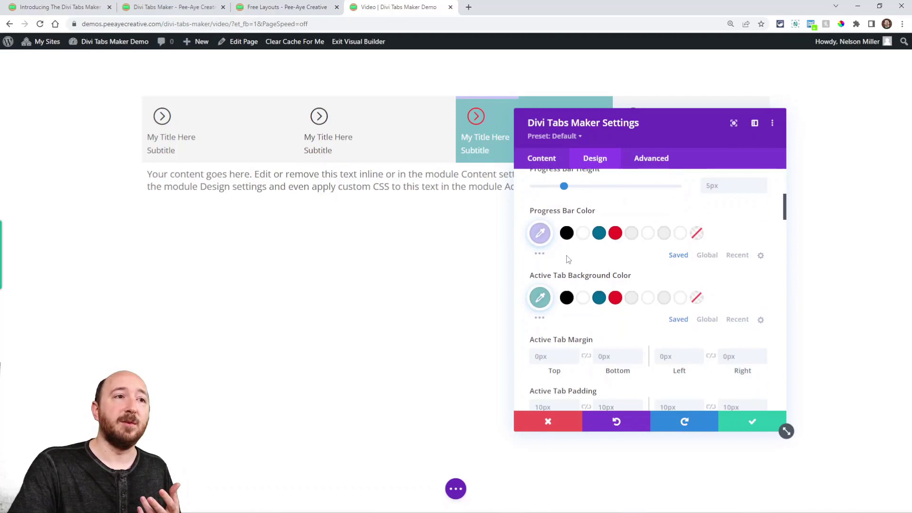
{"action": "left_click", "coordinate": [600, 234]}
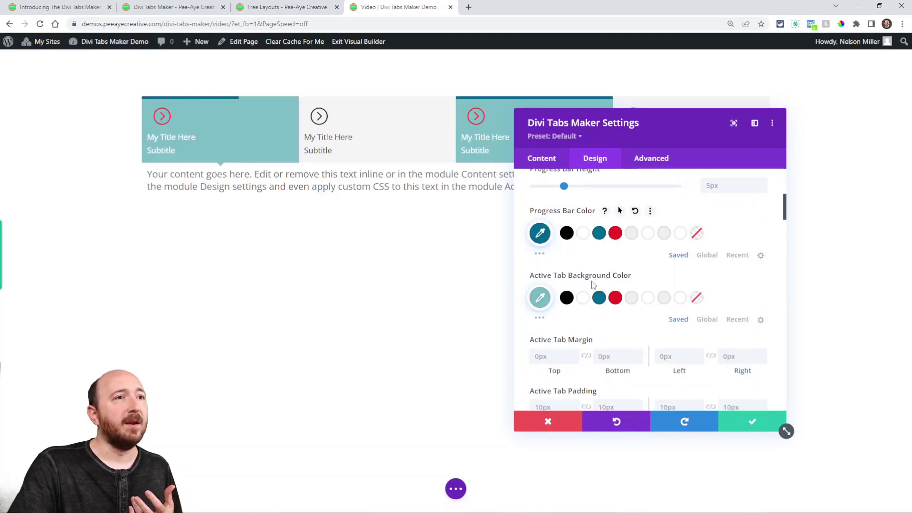
{"action": "scroll", "coordinate": [575, 236], "scroll_direction": "up", "scroll_amount": 1}
{"action": "left_click_drag", "start_coordinate": [567, 236], "coordinate": [627, 233]}
Step: Set the active tab's rounded corners to 6px
{"action": "scroll", "coordinate": [678, 285], "scroll_direction": "down", "scroll_amount": 3}
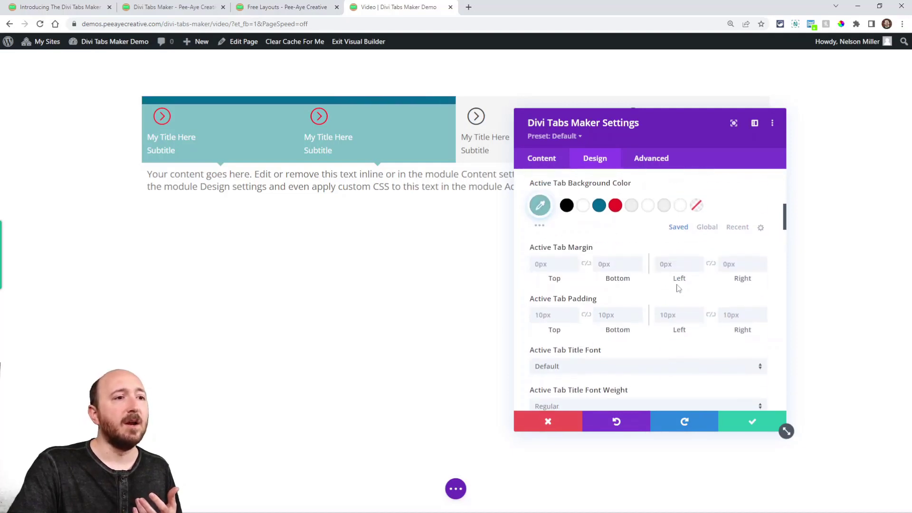
{"action": "scroll", "coordinate": [620, 308], "scroll_direction": "down", "scroll_amount": 3}
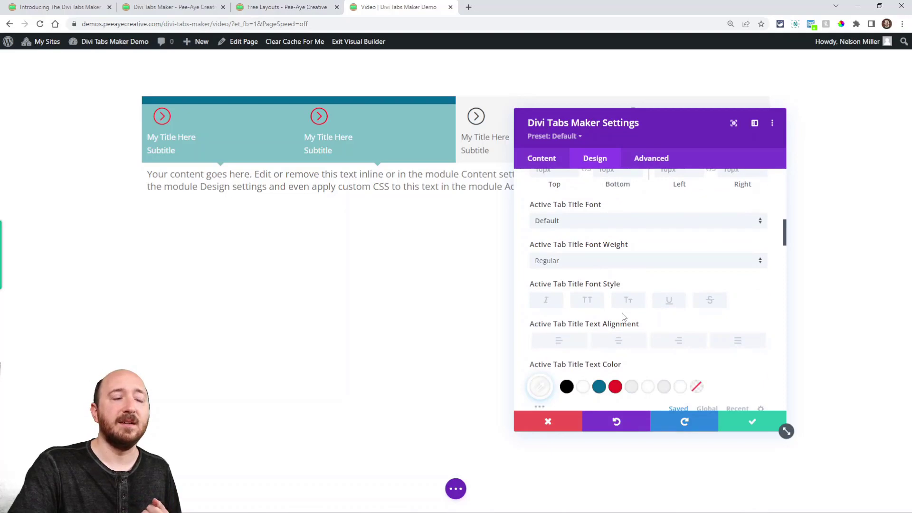
{"action": "scroll", "coordinate": [623, 317], "scroll_direction": "down", "scroll_amount": 3}
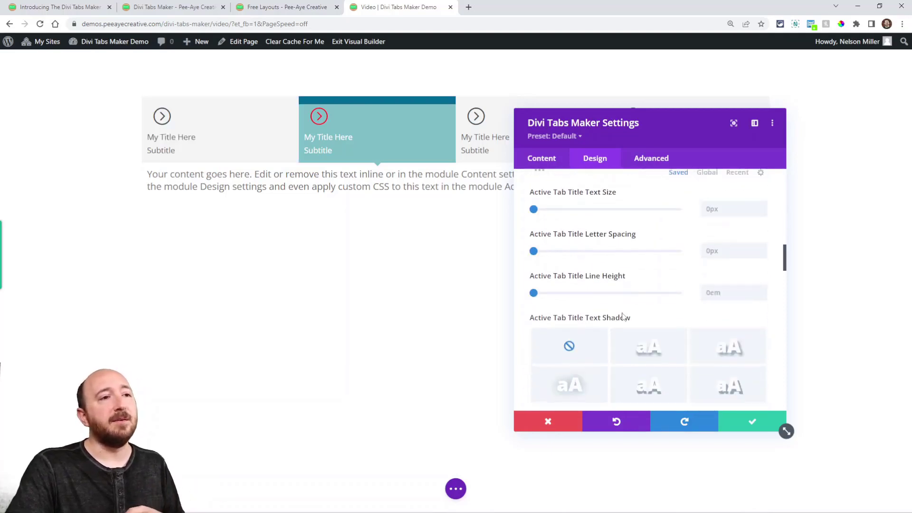
{"action": "scroll", "coordinate": [623, 318], "scroll_direction": "down", "scroll_amount": 1}
{"action": "scroll", "coordinate": [623, 317], "scroll_direction": "down", "scroll_amount": 2}
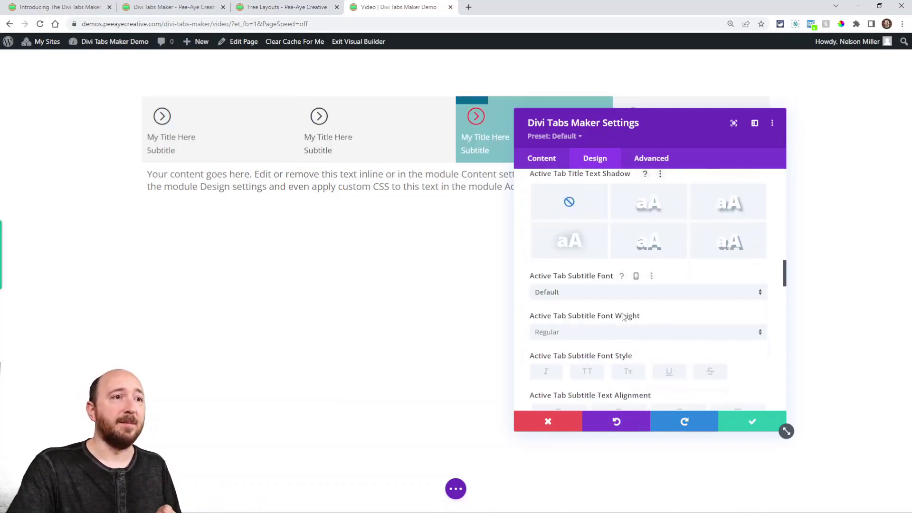
{"action": "scroll", "coordinate": [618, 318], "scroll_direction": "down", "scroll_amount": 2}
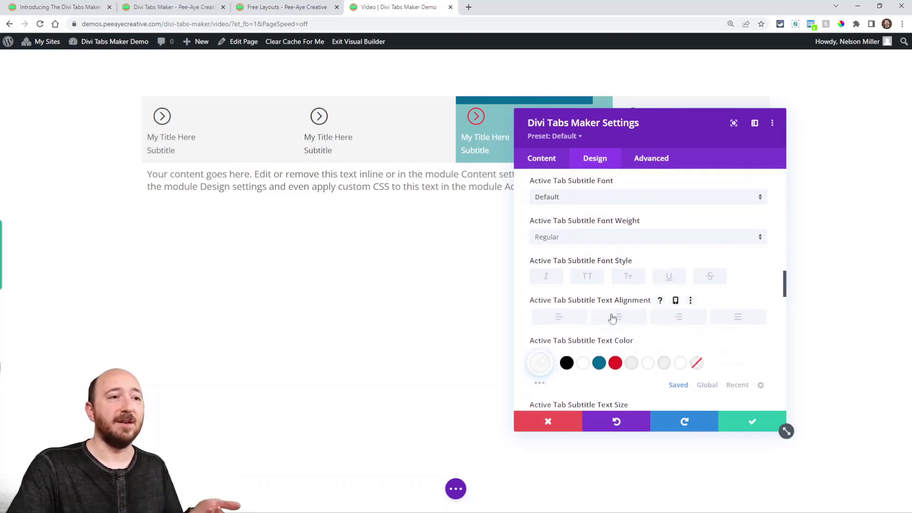
{"action": "scroll", "coordinate": [613, 317], "scroll_direction": "down", "scroll_amount": 5}
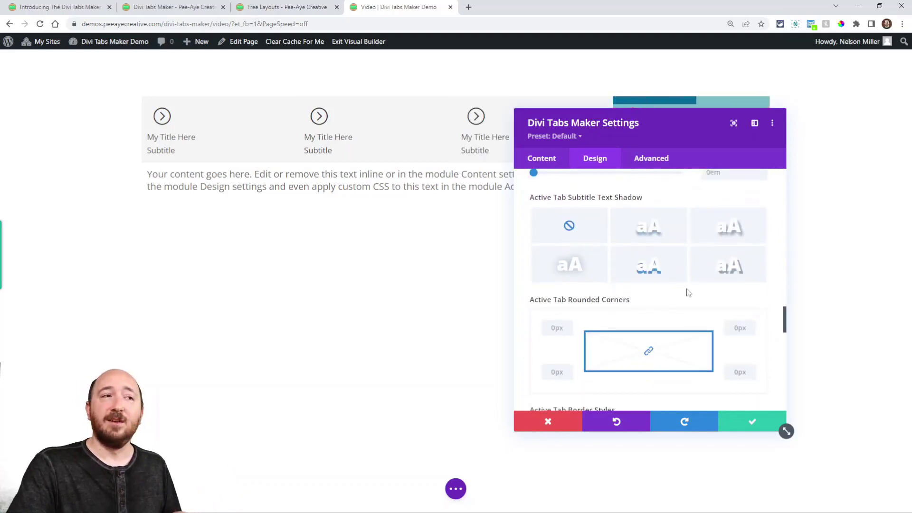
{"action": "scroll", "coordinate": [659, 317], "scroll_direction": "down", "scroll_amount": 2}
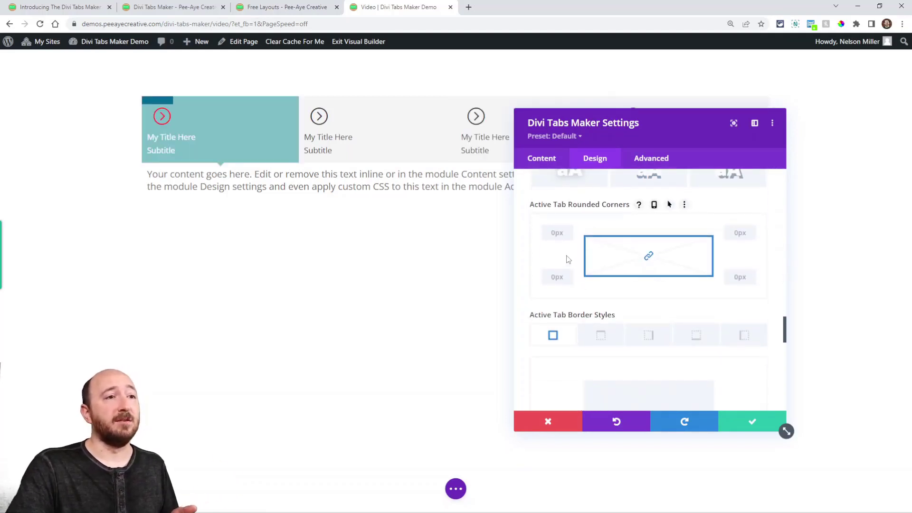
{"action": "left_click_drag", "start_coordinate": [563, 230], "coordinate": [572, 230]}
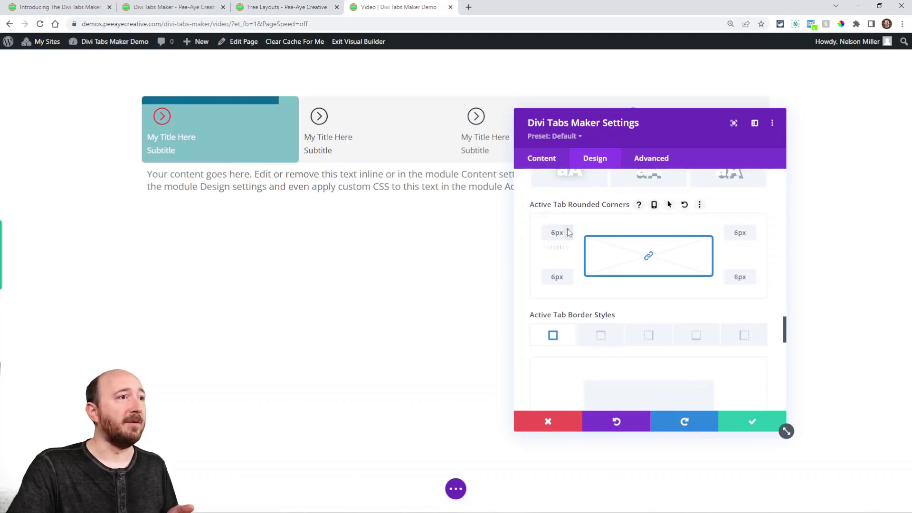
{"action": "scroll", "coordinate": [618, 277], "scroll_direction": "up", "scroll_amount": 10}
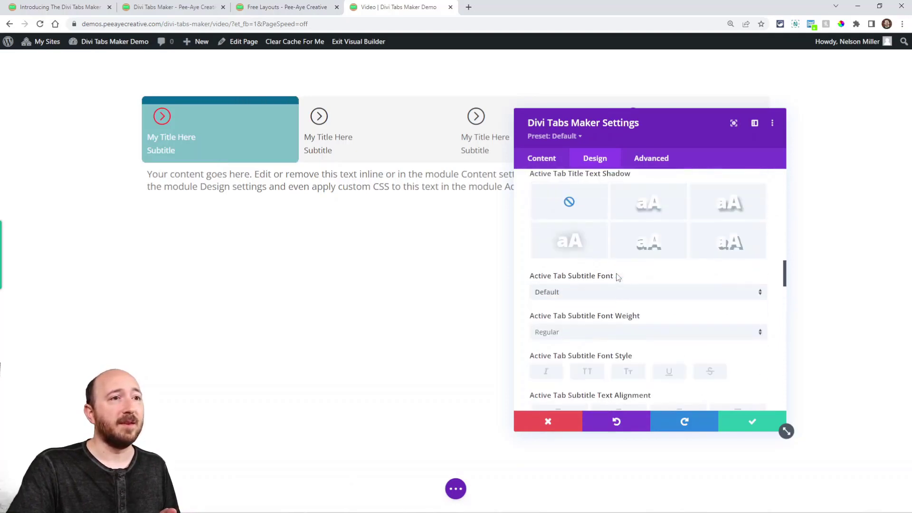
{"action": "scroll", "coordinate": [618, 277], "scroll_direction": "up", "scroll_amount": 2}
{"action": "scroll", "coordinate": [618, 277], "scroll_direction": "down", "scroll_amount": 2}
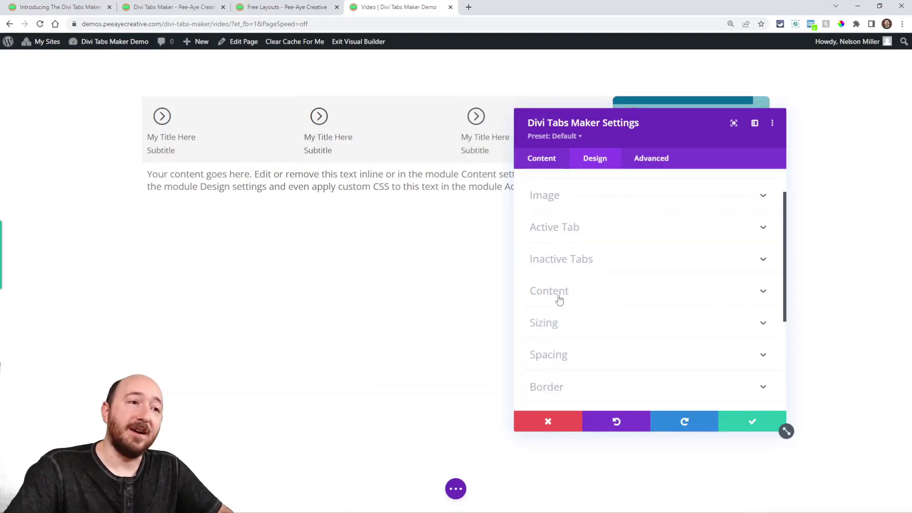
Step: Try the teal content background colour, reset it to default, then return to the Content settings
{"action": "left_click", "coordinate": [561, 291]}
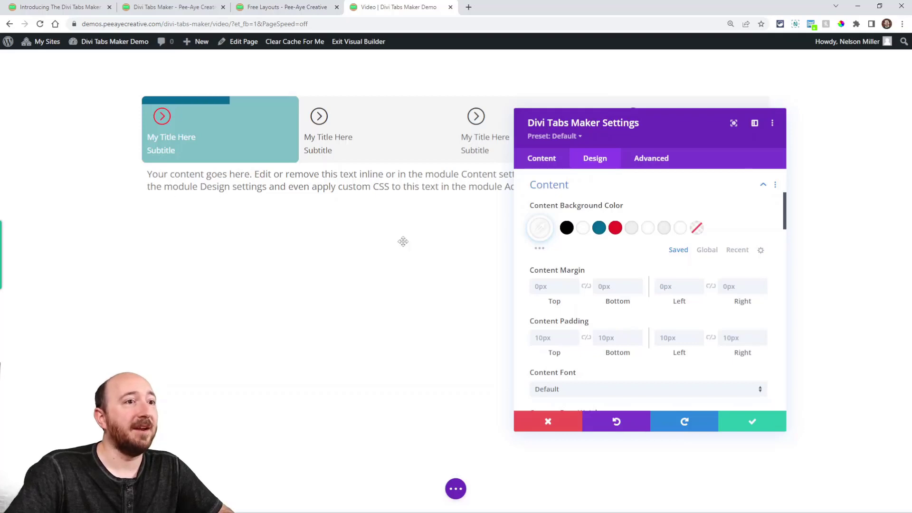
{"action": "left_click", "coordinate": [599, 228]}
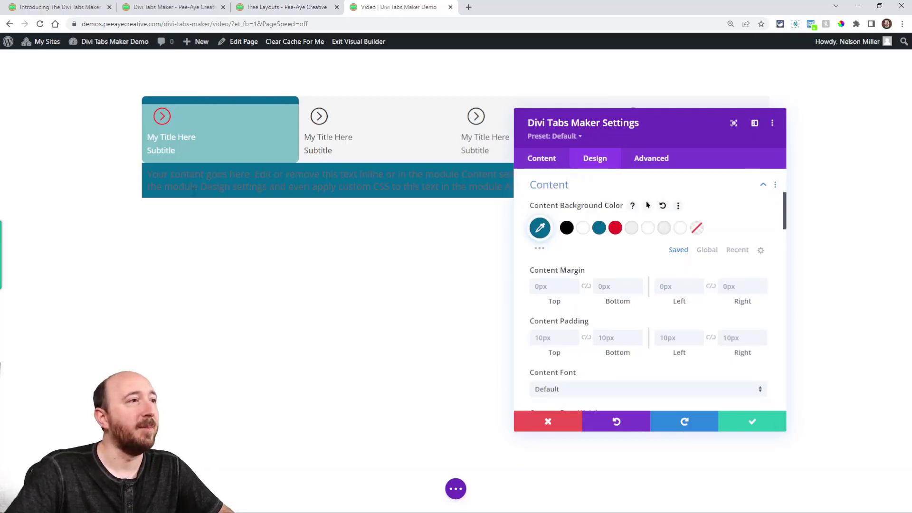
{"action": "scroll", "coordinate": [557, 308], "scroll_direction": "down", "scroll_amount": 1}
{"action": "scroll", "coordinate": [648, 309], "scroll_direction": "down", "scroll_amount": 2}
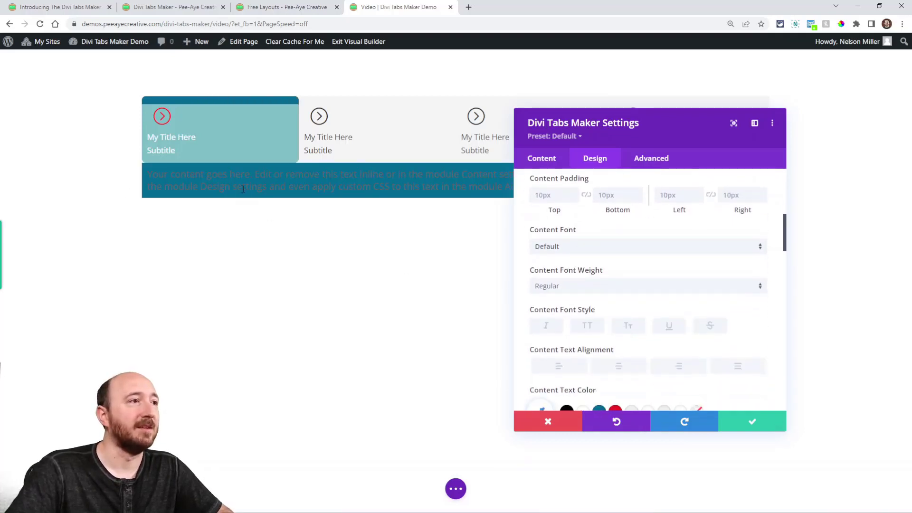
{"action": "scroll", "coordinate": [547, 252], "scroll_direction": "up", "scroll_amount": 4}
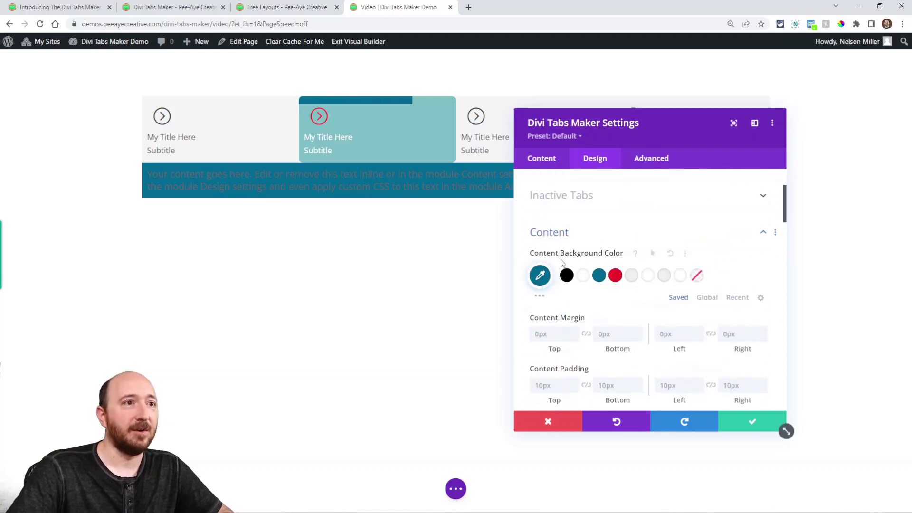
{"action": "left_click", "coordinate": [662, 255]}
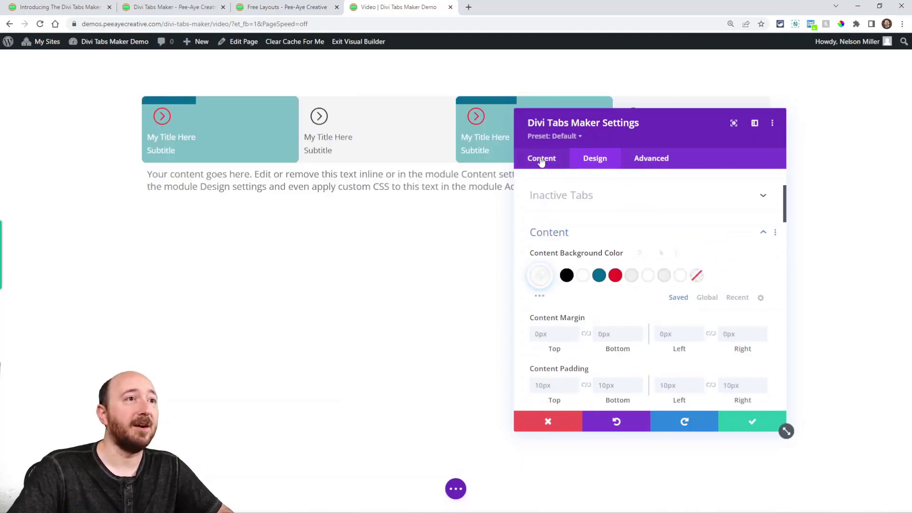
{"action": "left_click", "coordinate": [541, 158]}
Step: Open the first tab item's settings and expand its Content toggle to show the body text
{"action": "left_click", "coordinate": [540, 216]}
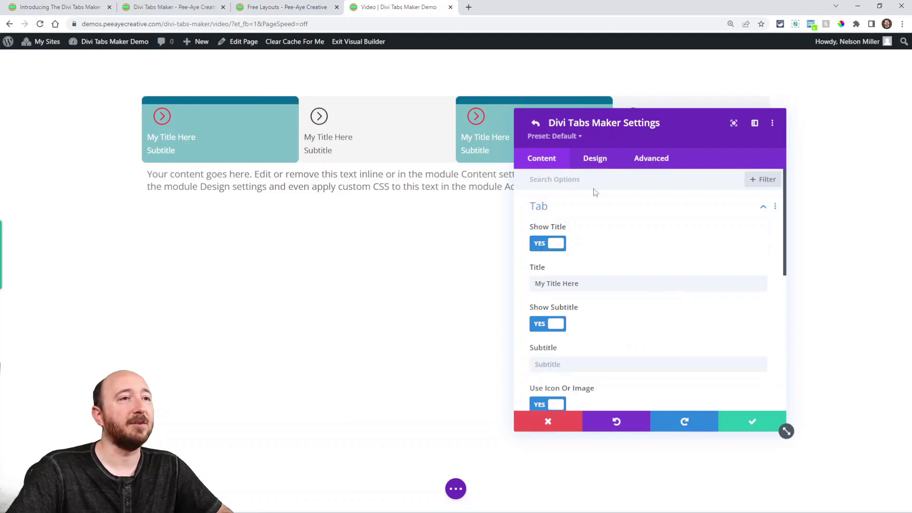
{"action": "left_click_drag", "start_coordinate": [660, 136], "coordinate": [747, 94]}
{"action": "scroll", "coordinate": [665, 221], "scroll_direction": "down", "scroll_amount": 5}
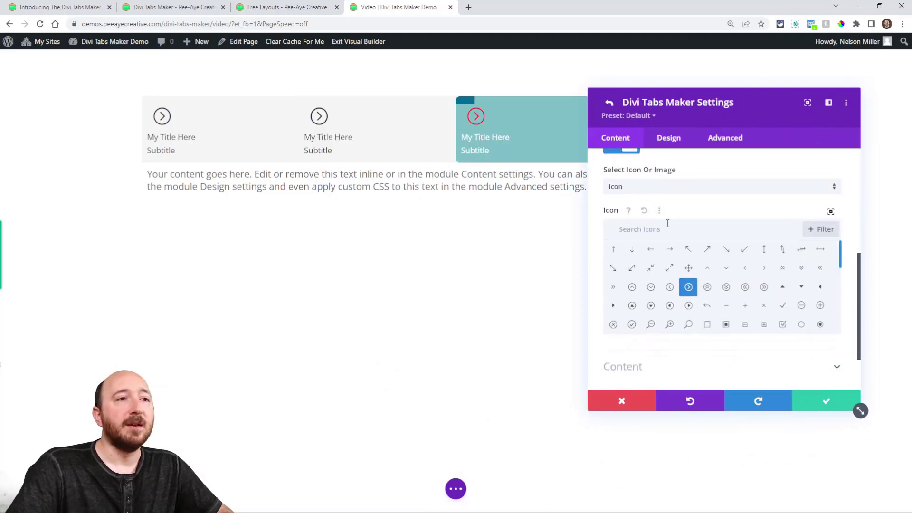
{"action": "scroll", "coordinate": [668, 222], "scroll_direction": "down", "scroll_amount": 3}
{"action": "left_click", "coordinate": [643, 299]}
{"action": "scroll", "coordinate": [682, 314], "scroll_direction": "down", "scroll_amount": 2}
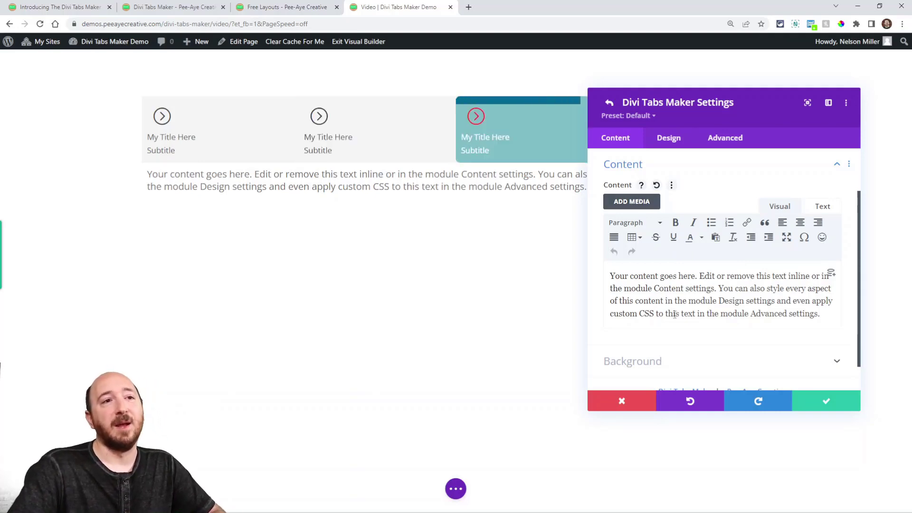
{"action": "left_click", "coordinate": [831, 276]}
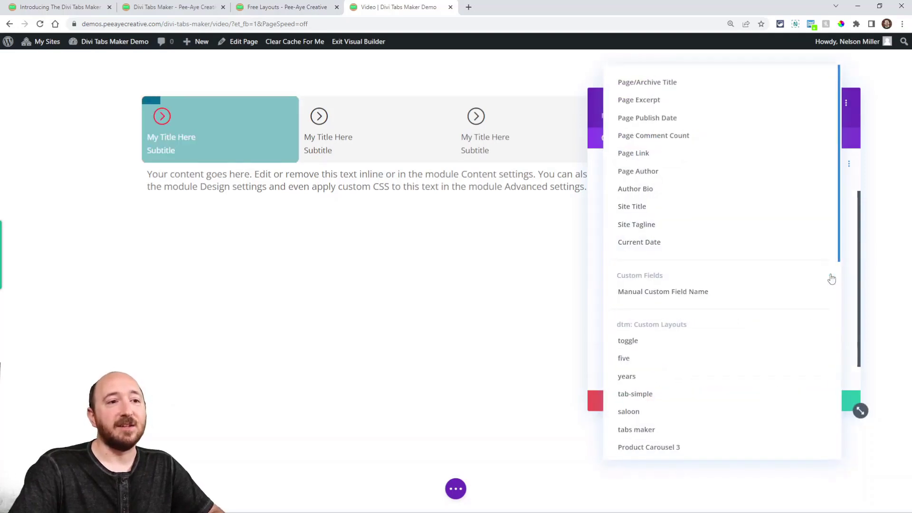
{"action": "scroll", "coordinate": [794, 347], "scroll_direction": "down", "scroll_amount": 6}
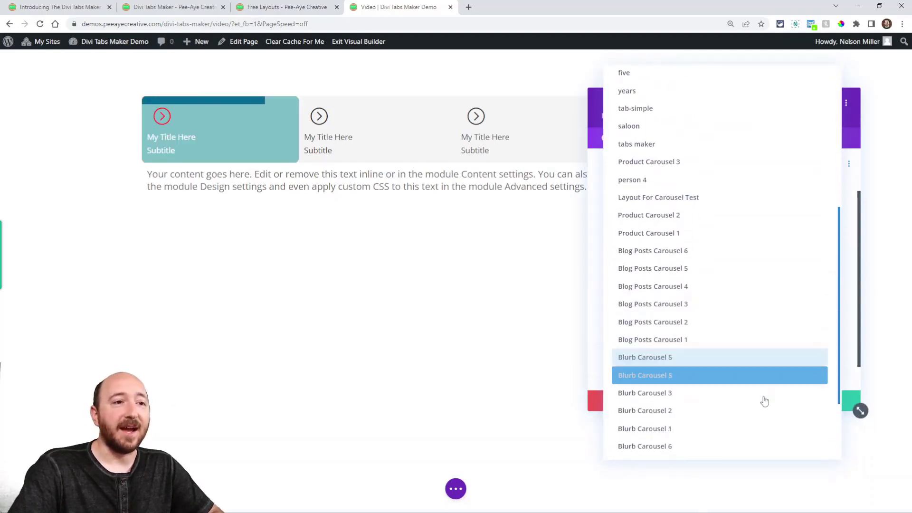
{"action": "scroll", "coordinate": [765, 401], "scroll_direction": "down", "scroll_amount": 2}
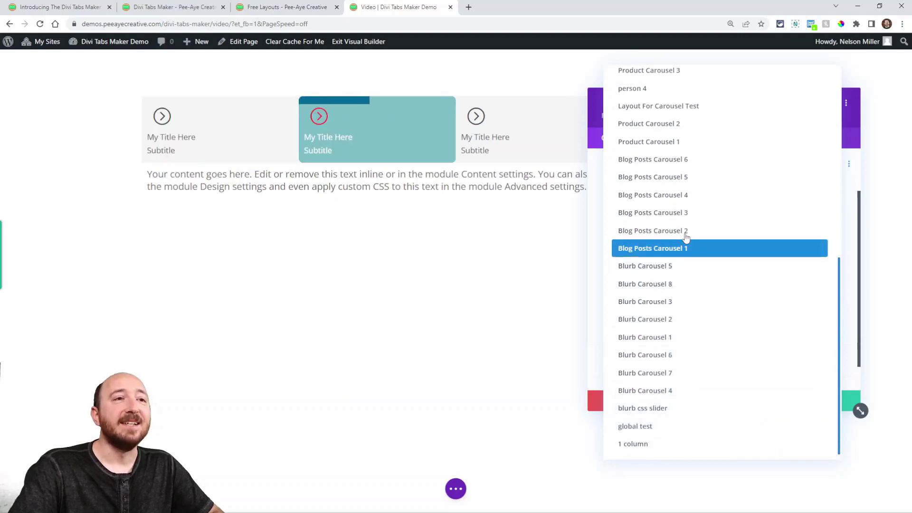
{"action": "scroll", "coordinate": [713, 294], "scroll_direction": "up", "scroll_amount": 9}
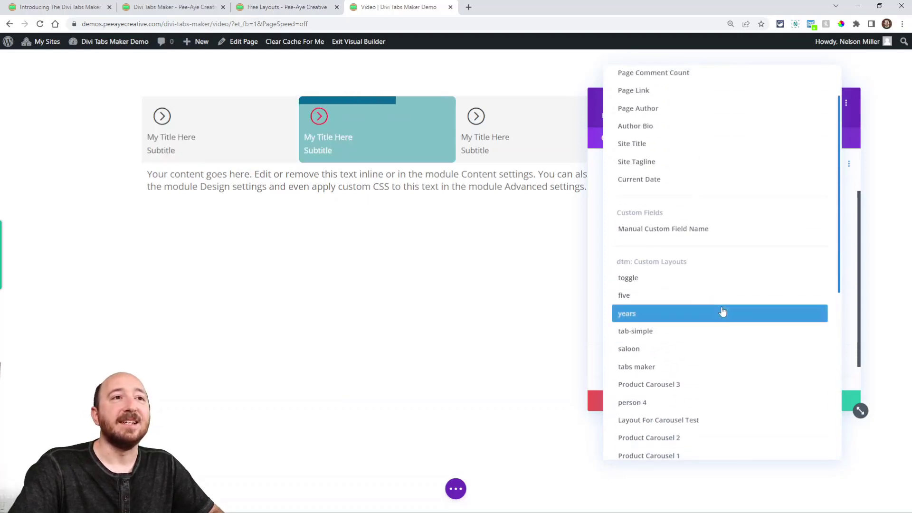
{"action": "left_click", "coordinate": [588, 276]}
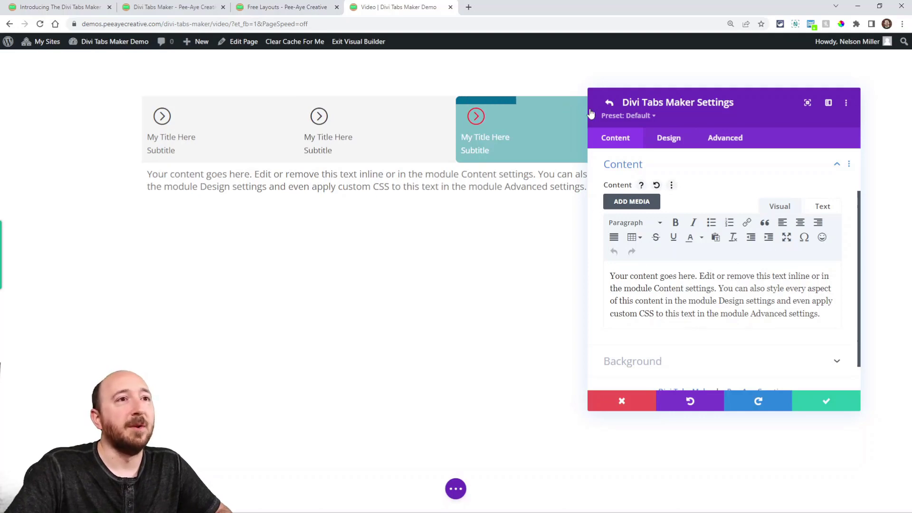
Step: Open the first tab's Design settings and look through its Icon size, colour, placement and shadow options
{"action": "left_click", "coordinate": [610, 107]}
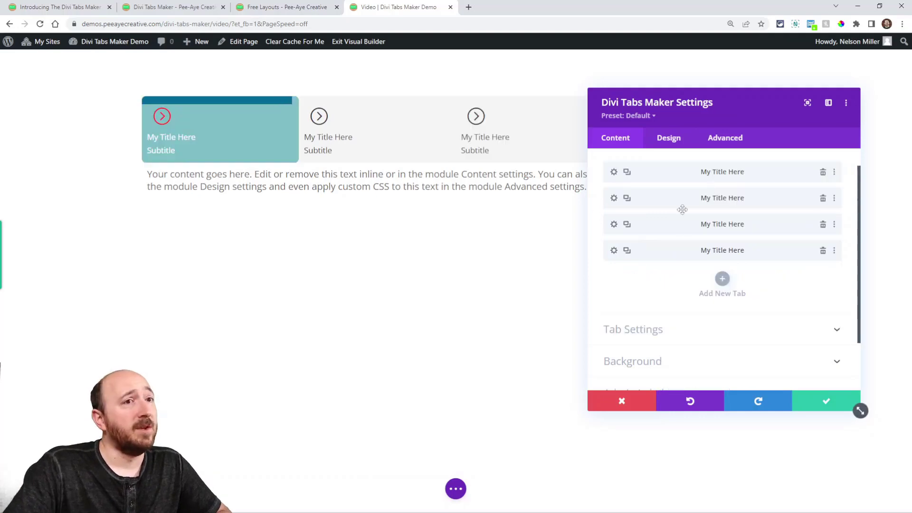
{"action": "left_click", "coordinate": [613, 172]}
{"action": "scroll", "coordinate": [654, 334], "scroll_direction": "down", "scroll_amount": 3}
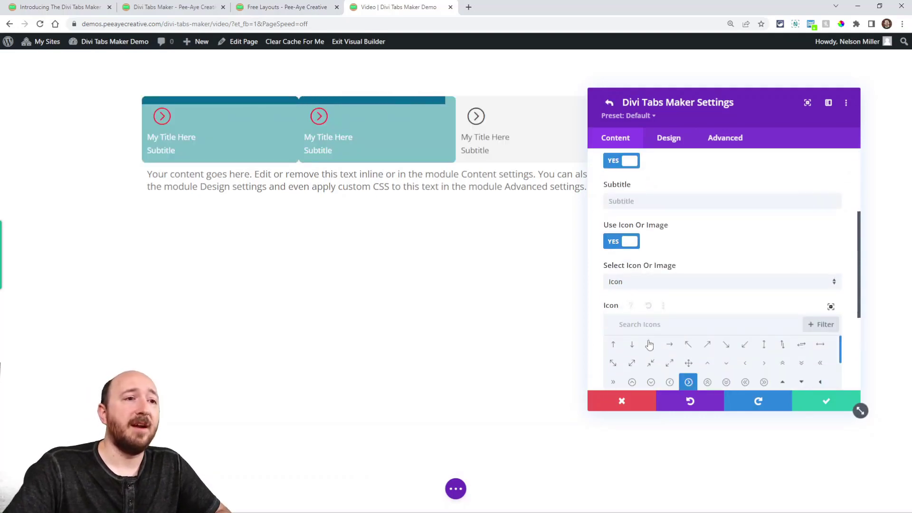
{"action": "left_click", "coordinate": [669, 138]}
{"action": "left_click", "coordinate": [631, 193]}
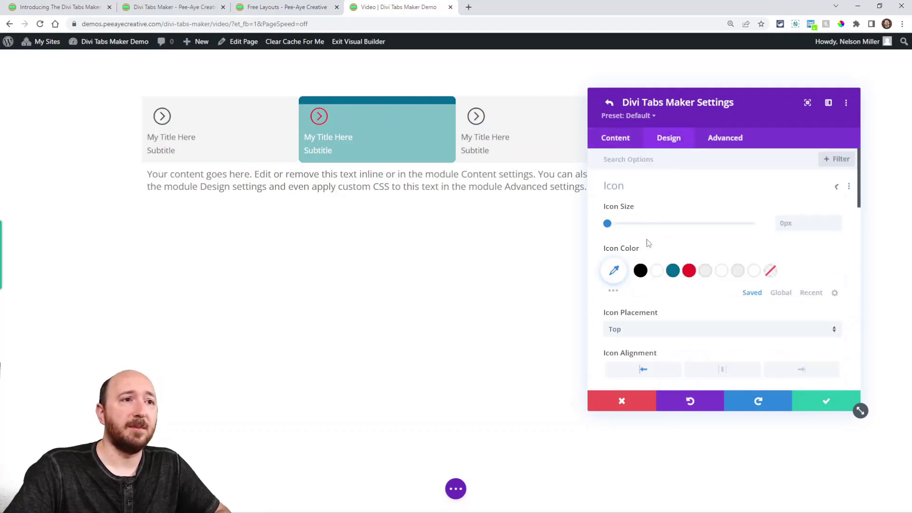
{"action": "scroll", "coordinate": [669, 219], "scroll_direction": "down", "scroll_amount": 3}
{"action": "scroll", "coordinate": [656, 254], "scroll_direction": "down", "scroll_amount": 7}
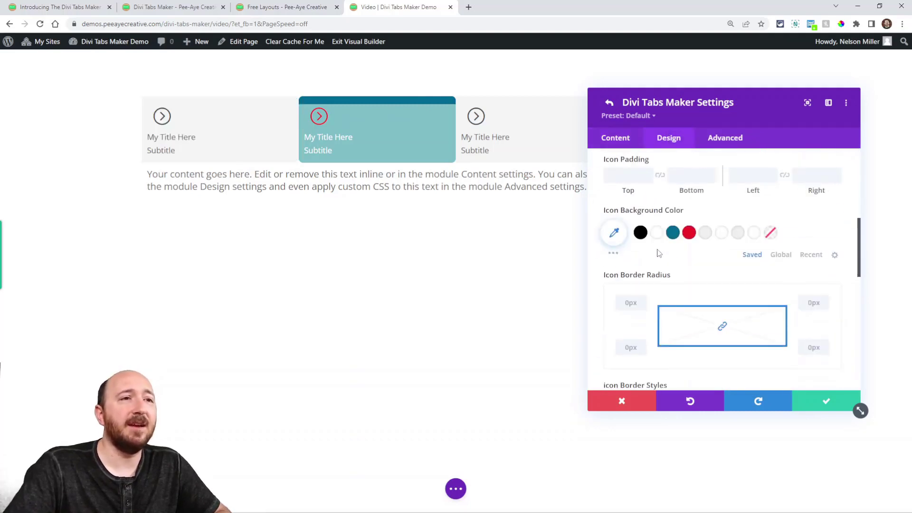
{"action": "scroll", "coordinate": [665, 256], "scroll_direction": "down", "scroll_amount": 3}
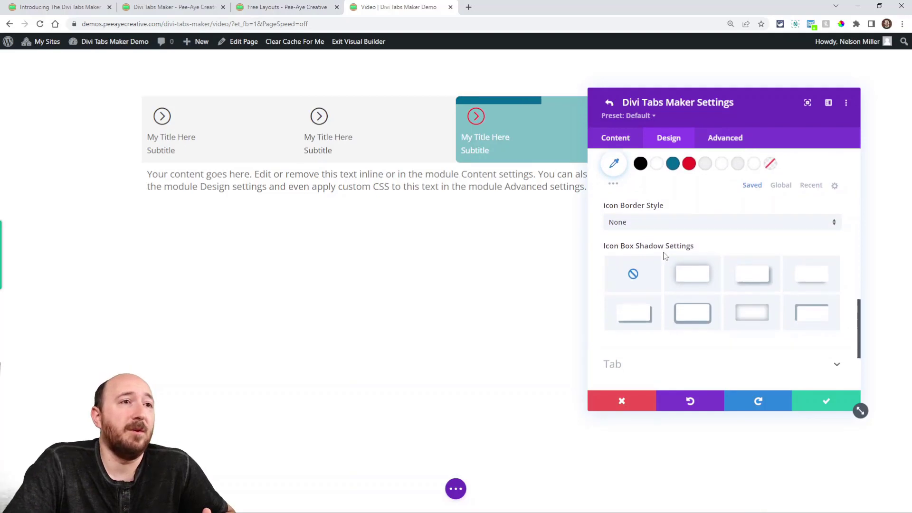
{"action": "scroll", "coordinate": [665, 256], "scroll_direction": "up", "scroll_amount": 1}
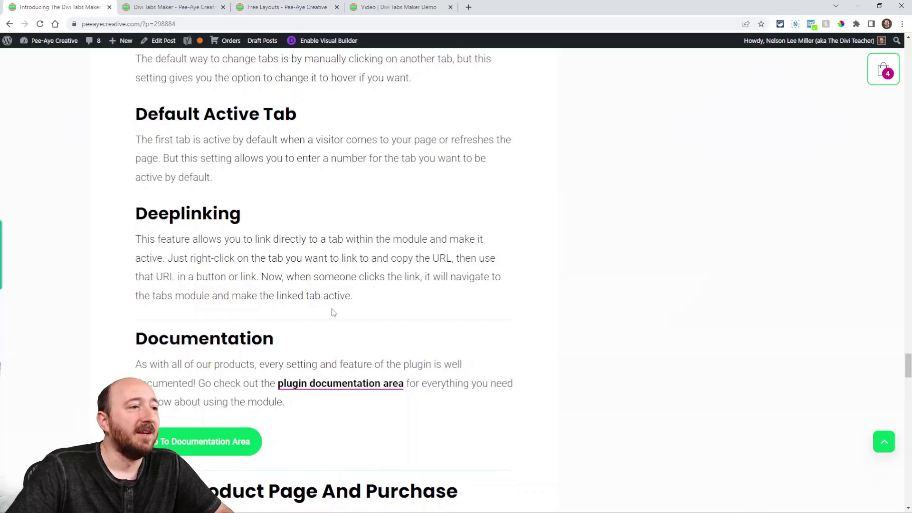
Step: Switch to the Divi Tabs Maker Demo page and scroll into its sample tab layouts
{"action": "scroll", "coordinate": [508, 315], "scroll_direction": "down", "scroll_amount": 5}
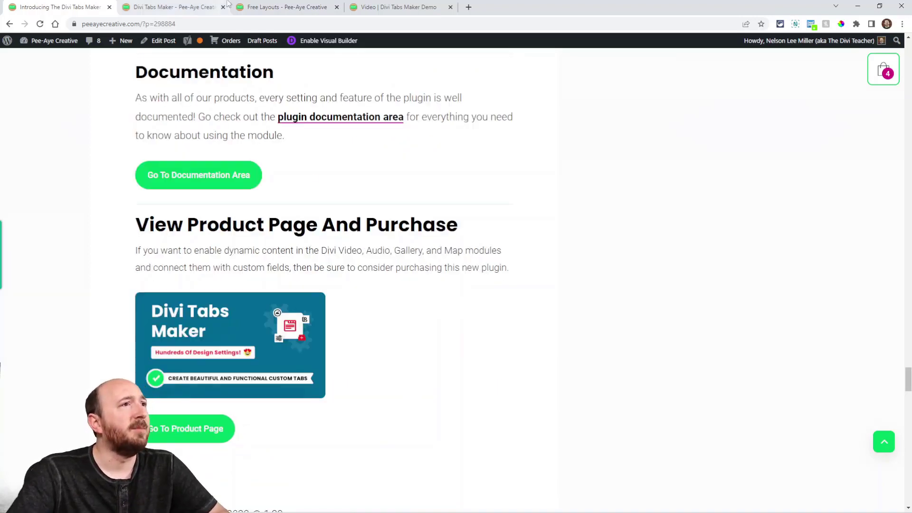
{"action": "left_click", "coordinate": [394, 7]}
{"action": "scroll", "coordinate": [539, 236], "scroll_direction": "down", "scroll_amount": 8}
{"action": "scroll", "coordinate": [539, 236], "scroll_direction": "down", "scroll_amount": 20}
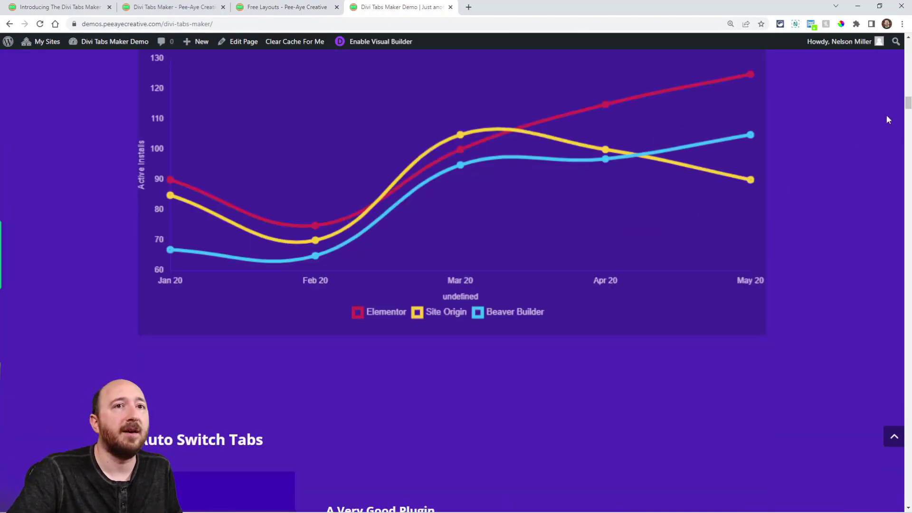
Step: Scroll down the demo page through its tab design examples to the footer
{"action": "scroll", "coordinate": [528, 252], "scroll_direction": "down", "scroll_amount": 15}
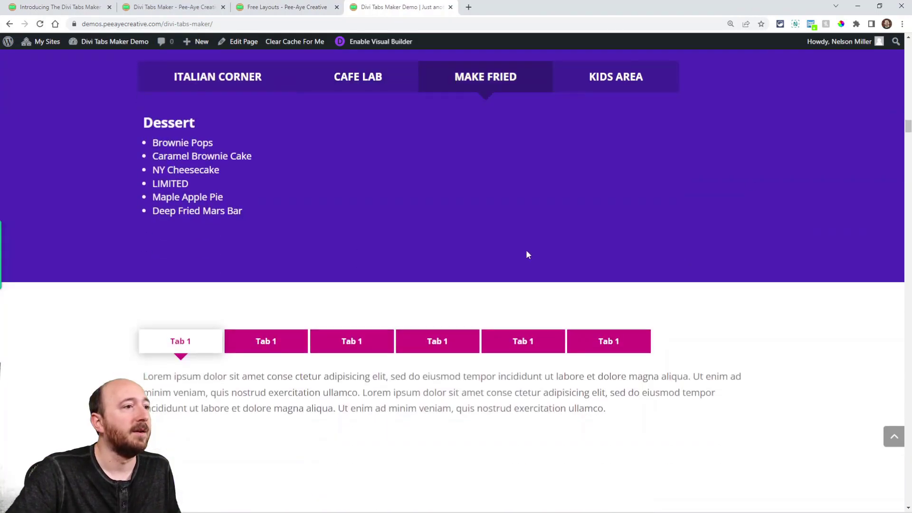
{"action": "scroll", "coordinate": [527, 256], "scroll_direction": "down", "scroll_amount": 20}
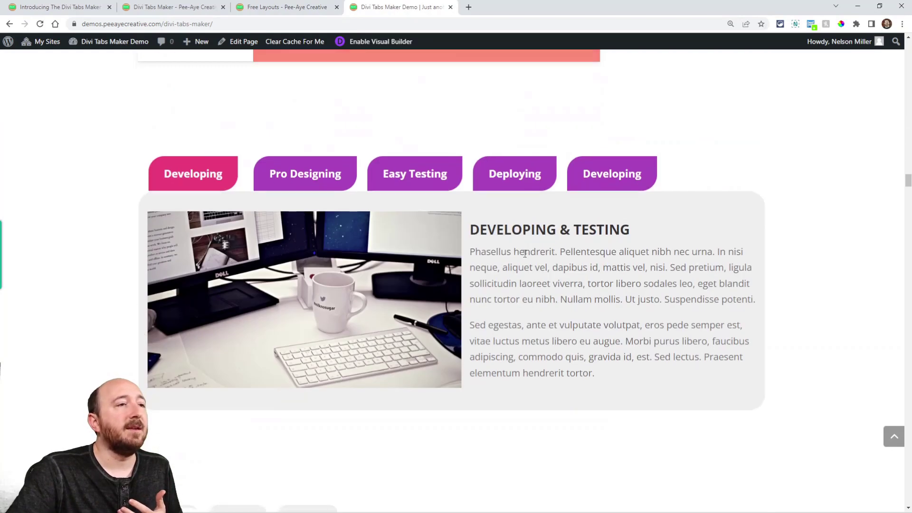
{"action": "scroll", "coordinate": [495, 262], "scroll_direction": "down", "scroll_amount": 20}
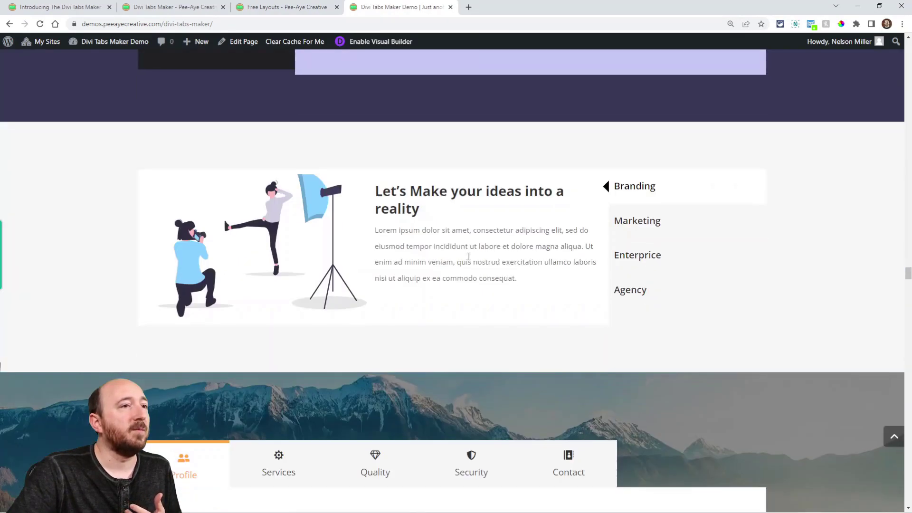
{"action": "scroll", "coordinate": [466, 261], "scroll_direction": "down", "scroll_amount": 20}
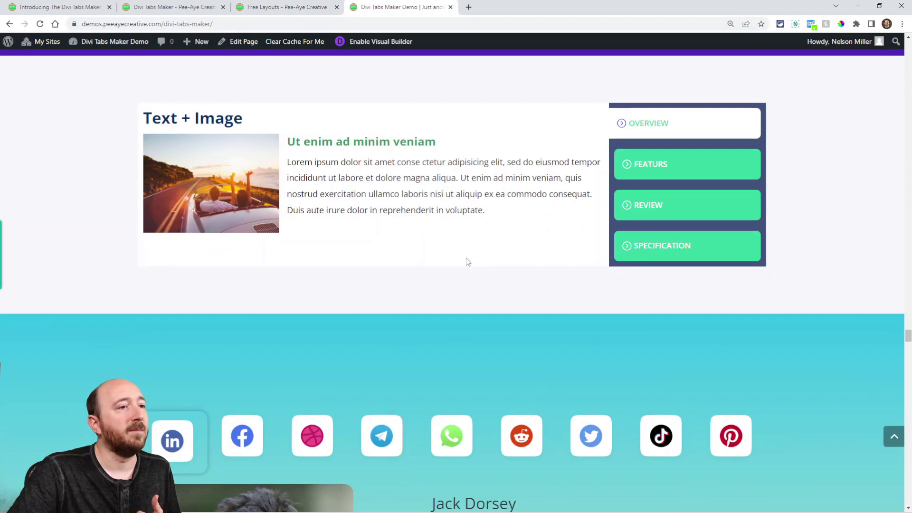
{"action": "scroll", "coordinate": [466, 259], "scroll_direction": "down", "scroll_amount": 15}
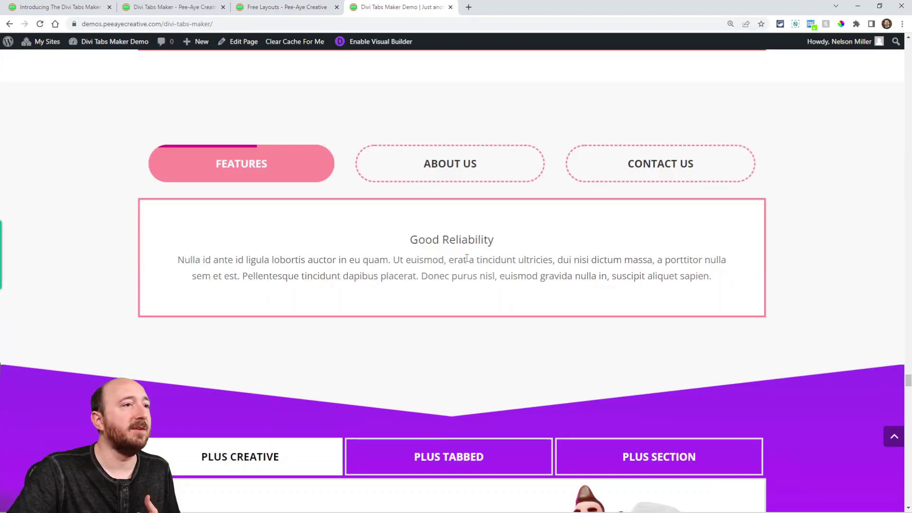
{"action": "scroll", "coordinate": [261, 237], "scroll_direction": "up", "scroll_amount": 8}
{"action": "scroll", "coordinate": [261, 236], "scroll_direction": "down", "scroll_amount": 20}
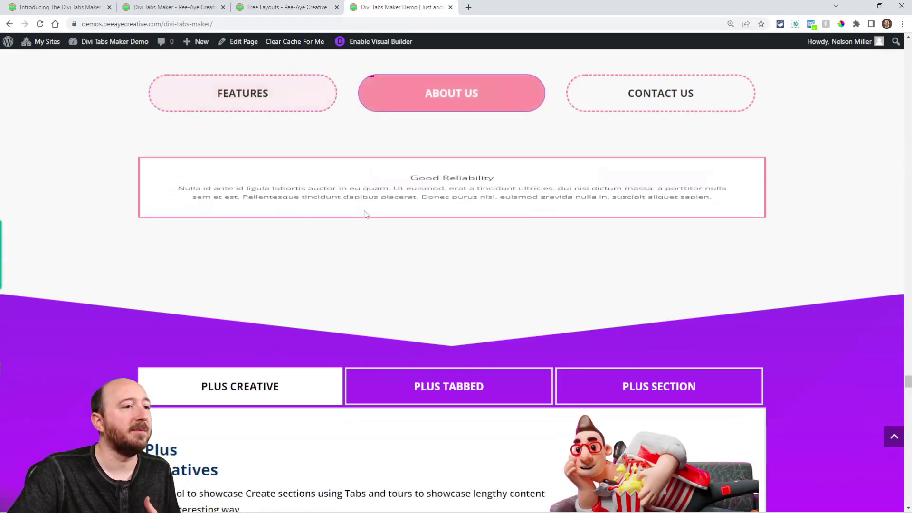
{"action": "scroll", "coordinate": [386, 245], "scroll_direction": "down", "scroll_amount": 8}
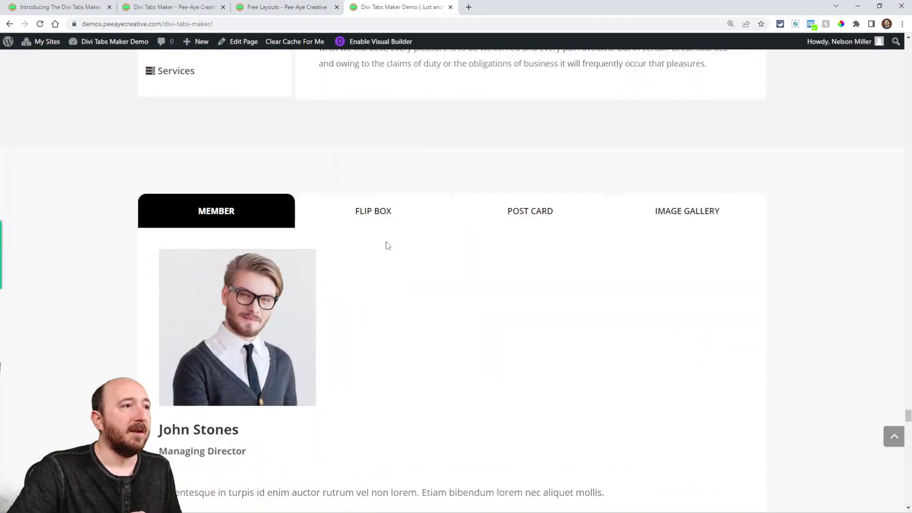
{"action": "scroll", "coordinate": [387, 247], "scroll_direction": "down", "scroll_amount": 15}
{"action": "scroll", "coordinate": [388, 250], "scroll_direction": "down", "scroll_amount": 8}
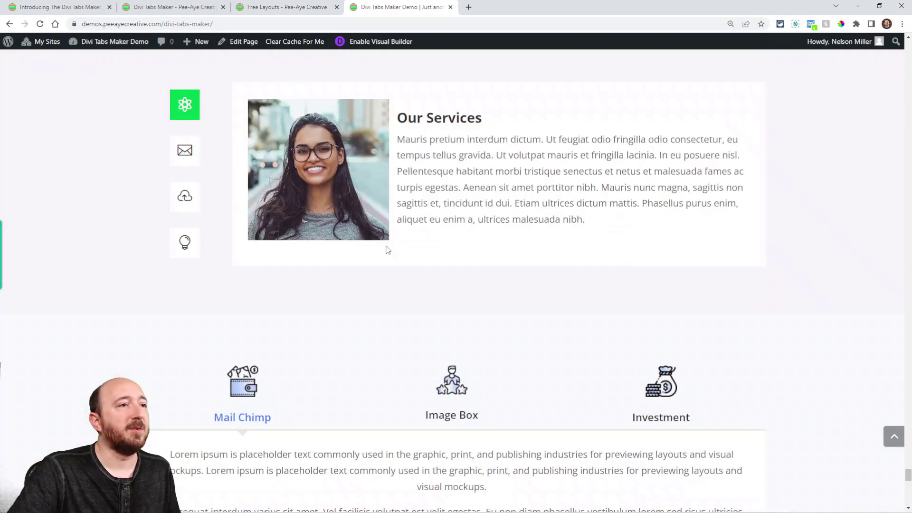
{"action": "scroll", "coordinate": [386, 246], "scroll_direction": "down", "scroll_amount": 20}
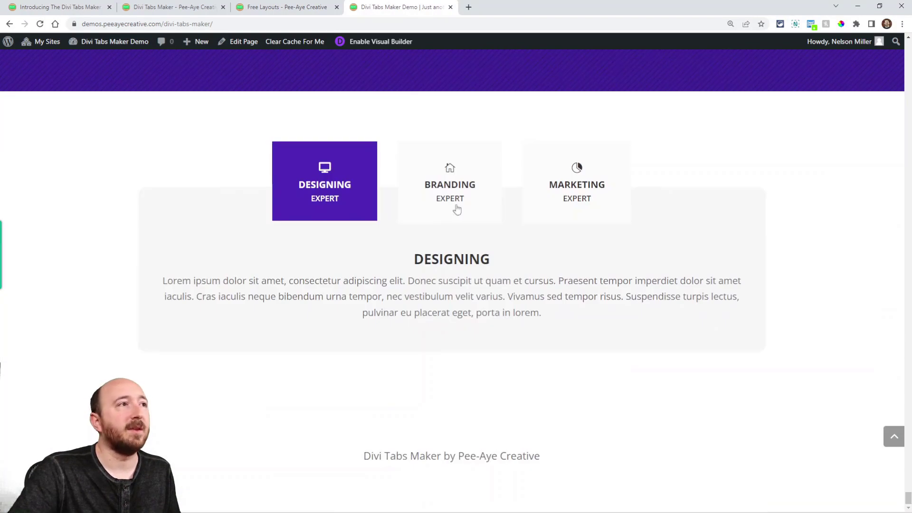
Step: Return to the introduction article, then open the Free Layouts documentation page
{"action": "left_click", "coordinate": [58, 7]}
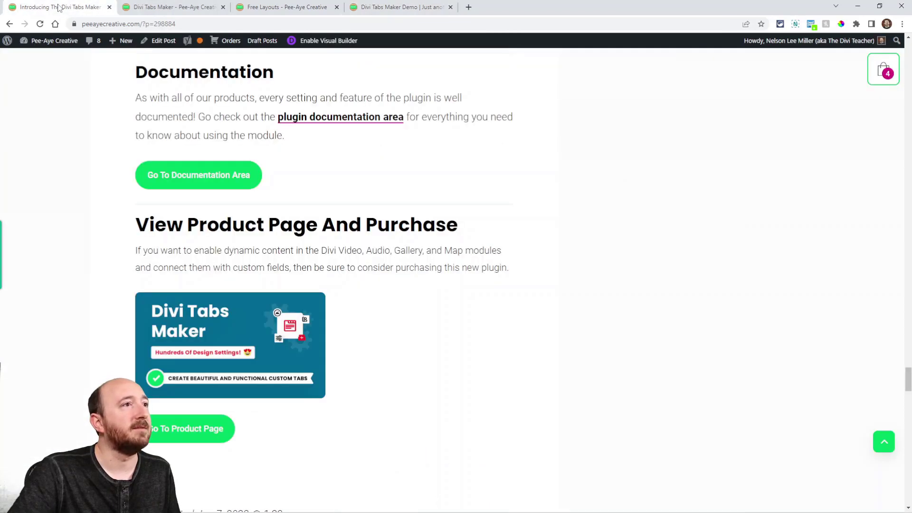
{"action": "scroll", "coordinate": [370, 201], "scroll_direction": "up", "scroll_amount": 5}
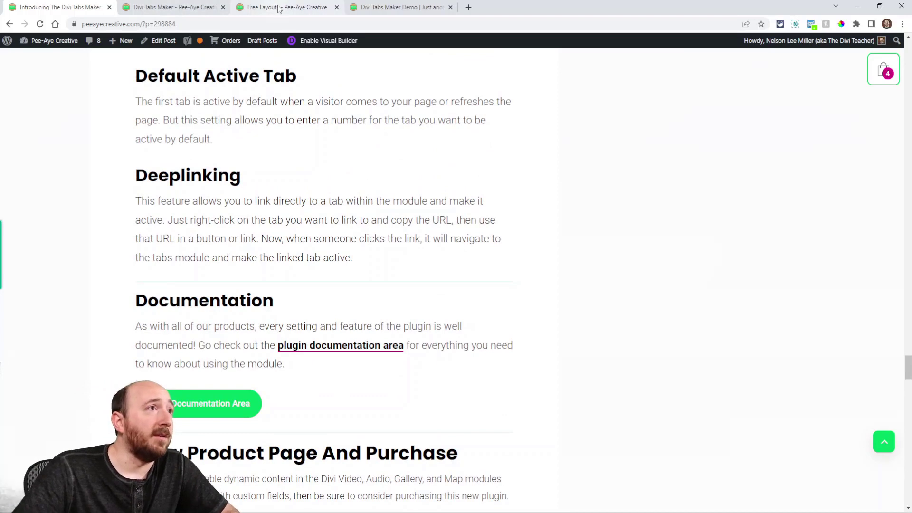
{"action": "left_click", "coordinate": [261, 10]}
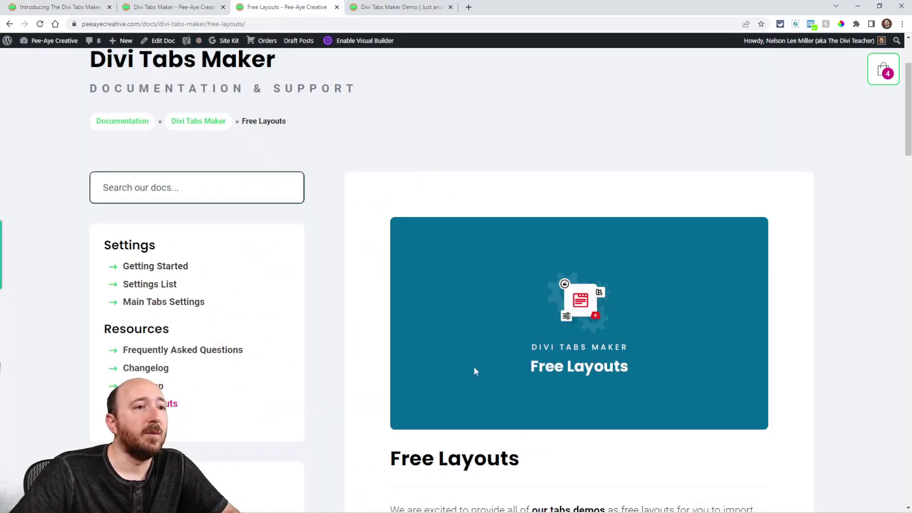